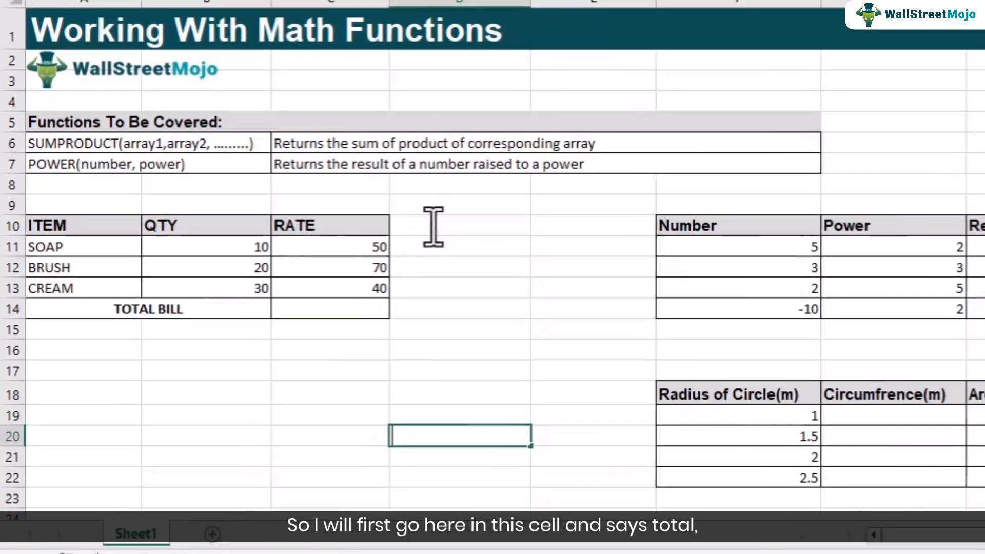
Add the header "Total" in cell D10 beside the RATE column
click(431, 226)
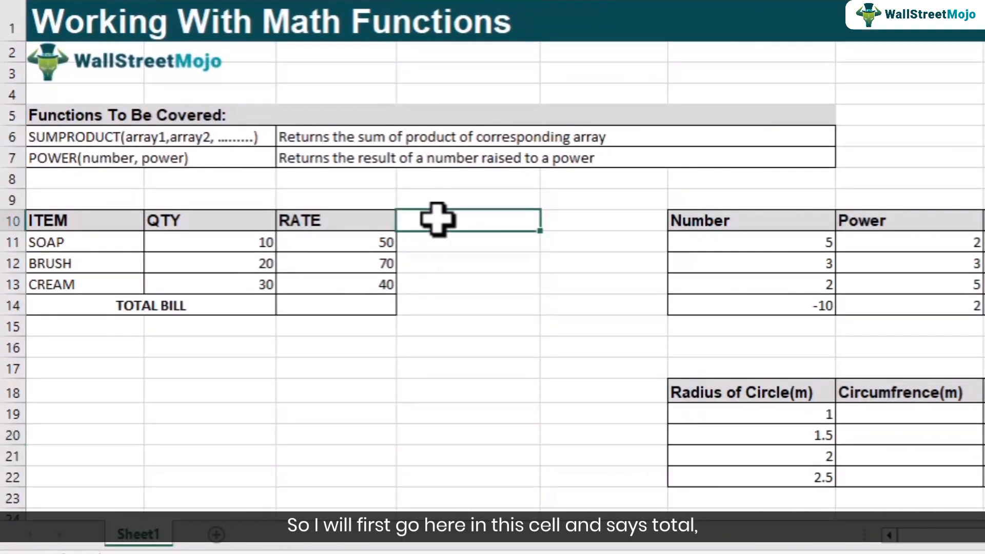
text(Total)
key(Return)
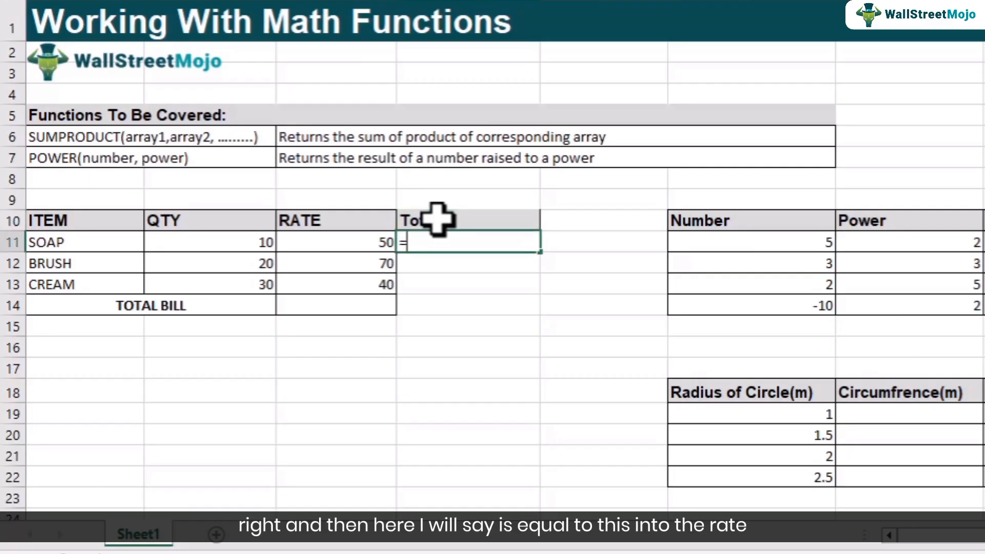
Calculate the SOAP total in D11 by multiplying quantity by rate with =B11*C11
text(=)
key(Left)
key(Left)
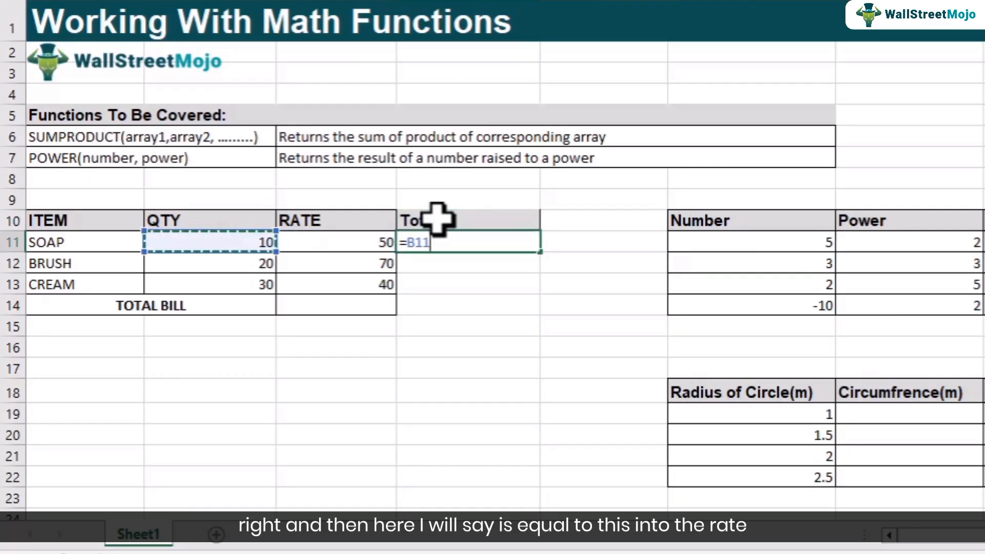
text(*)
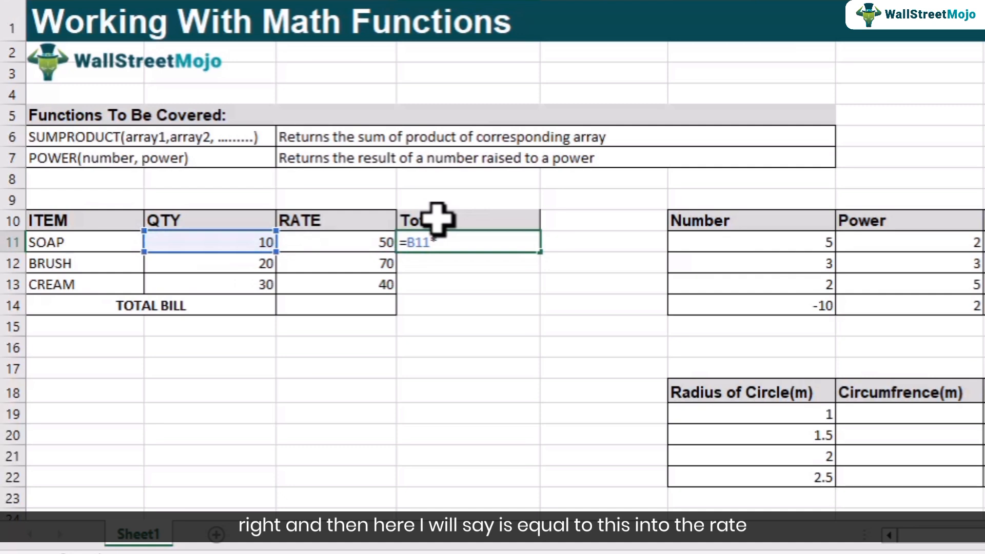
key(Right)
key(Left)
key(Left)
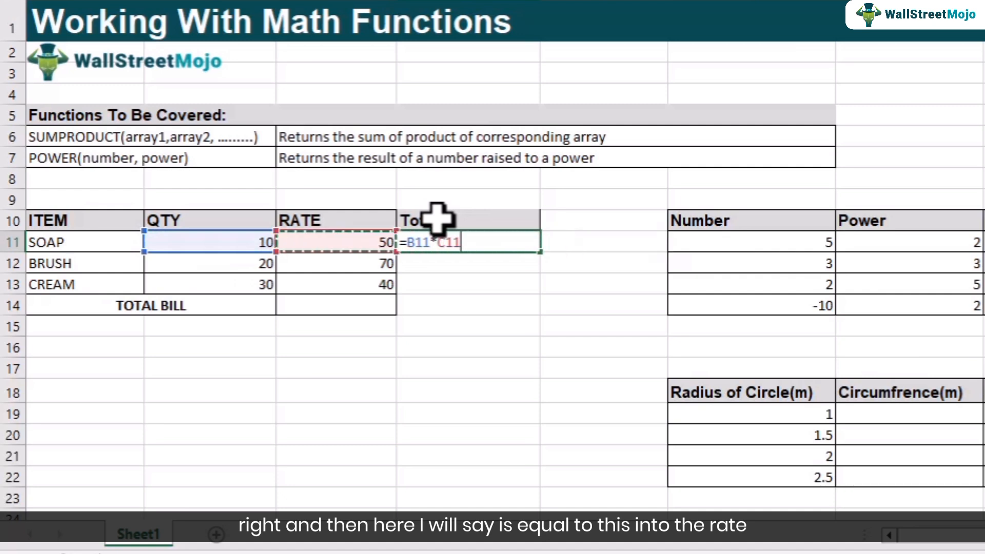
key(Return)
Fill the SOAP total formula down to D13 and AutoSum D11:D13 in cell D14
click(488, 239)
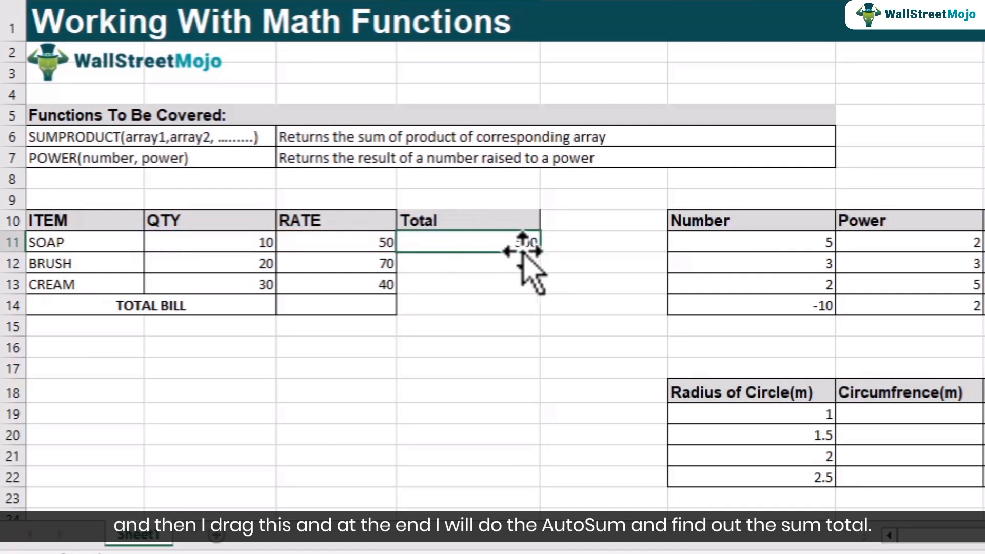
drag(541, 252, 550, 308)
click(503, 304)
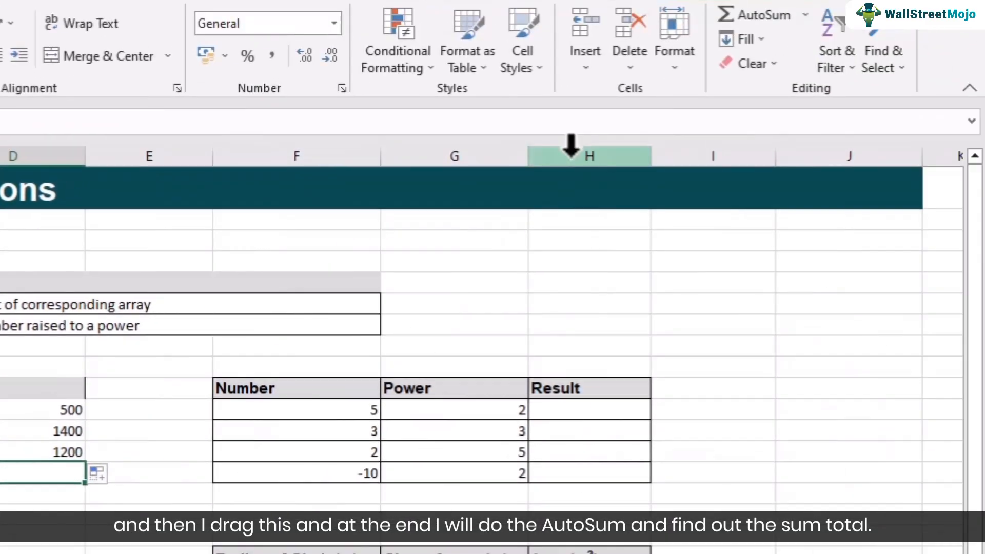
click(753, 16)
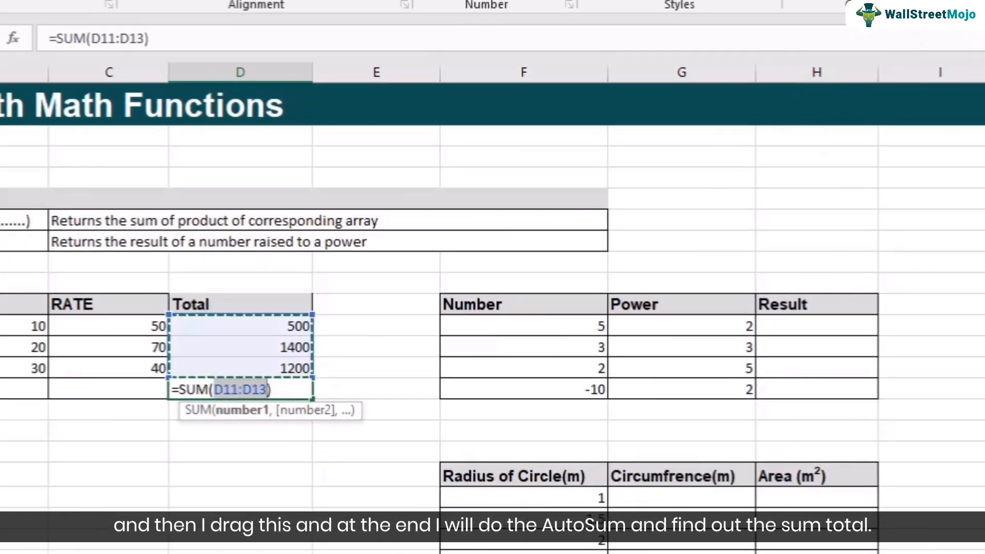
key(Return)
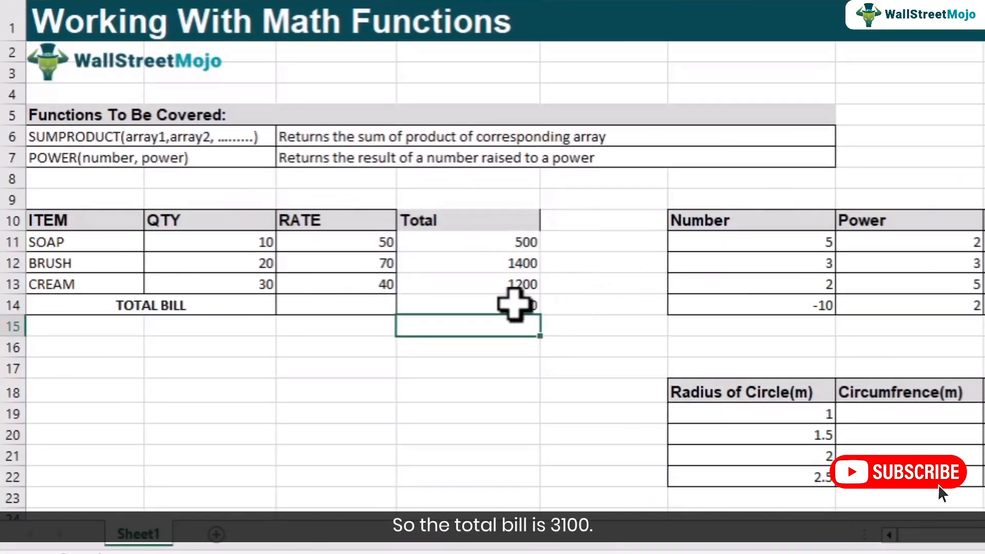
click(513, 306)
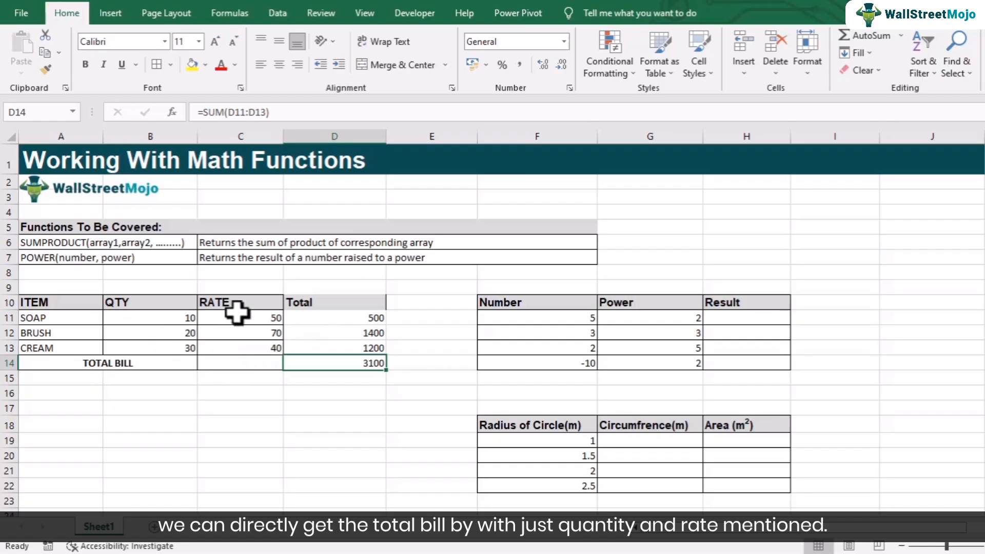
Clear the contents of the Total column in D10:D14
drag(330, 304, 341, 360)
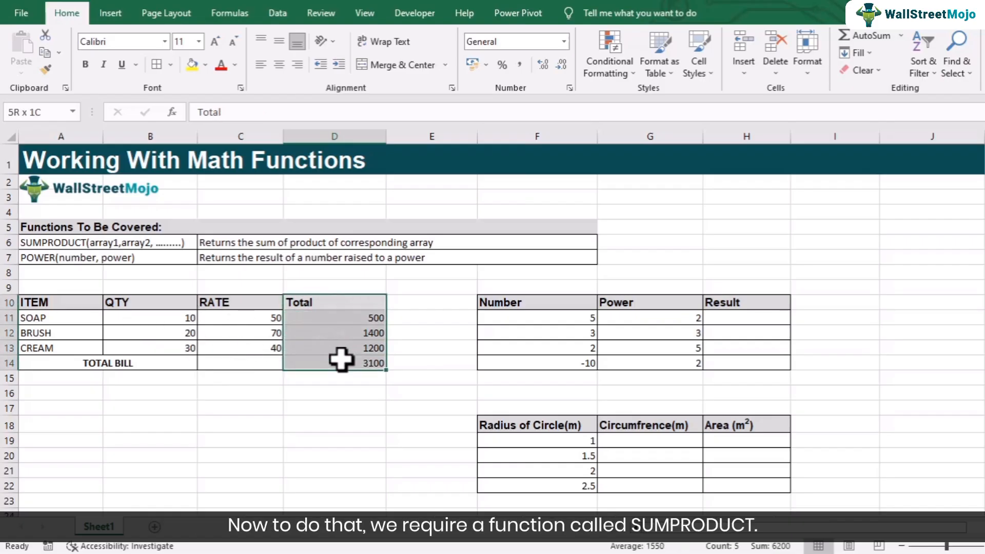
right_click(334, 331)
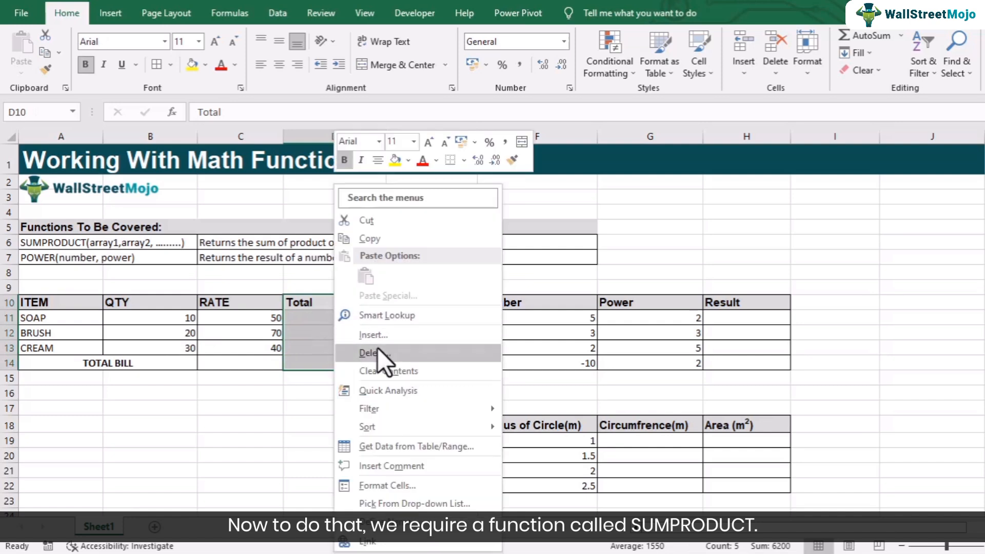
click(382, 372)
click(209, 387)
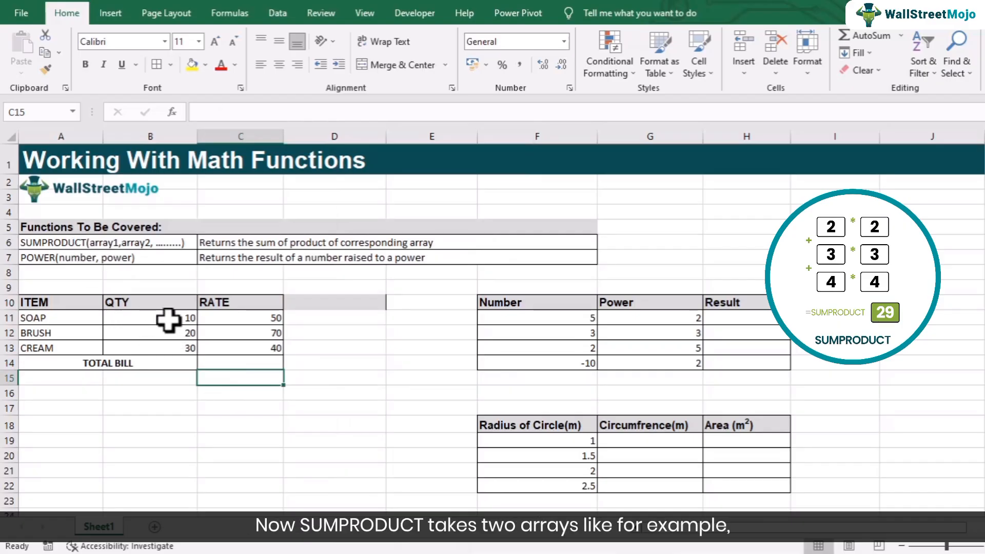
drag(169, 319, 166, 355)
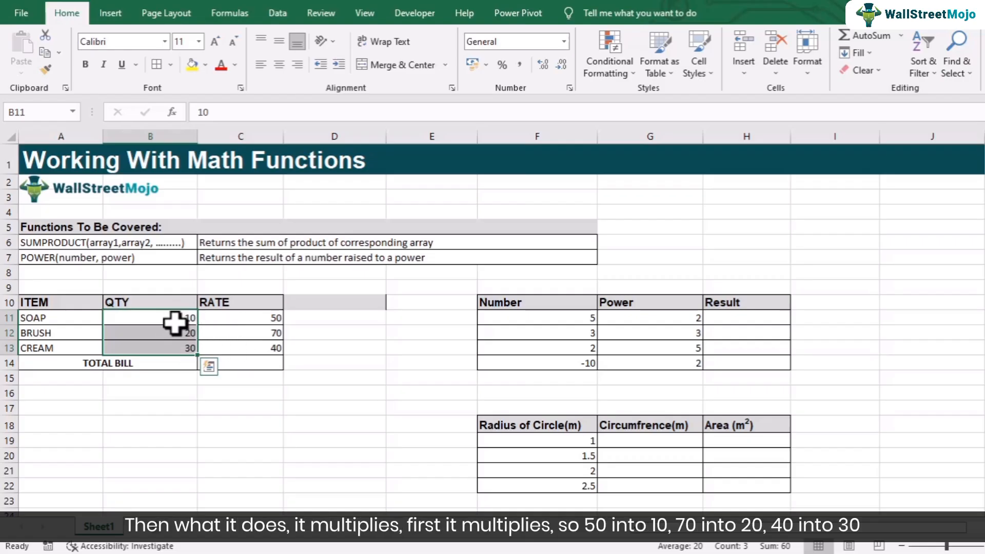
click(252, 322)
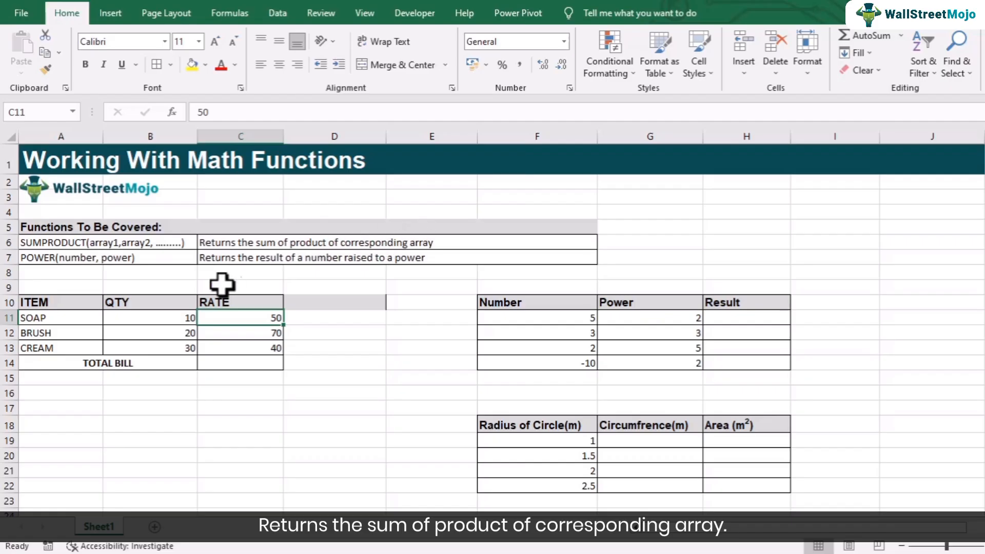
drag(175, 315, 174, 345)
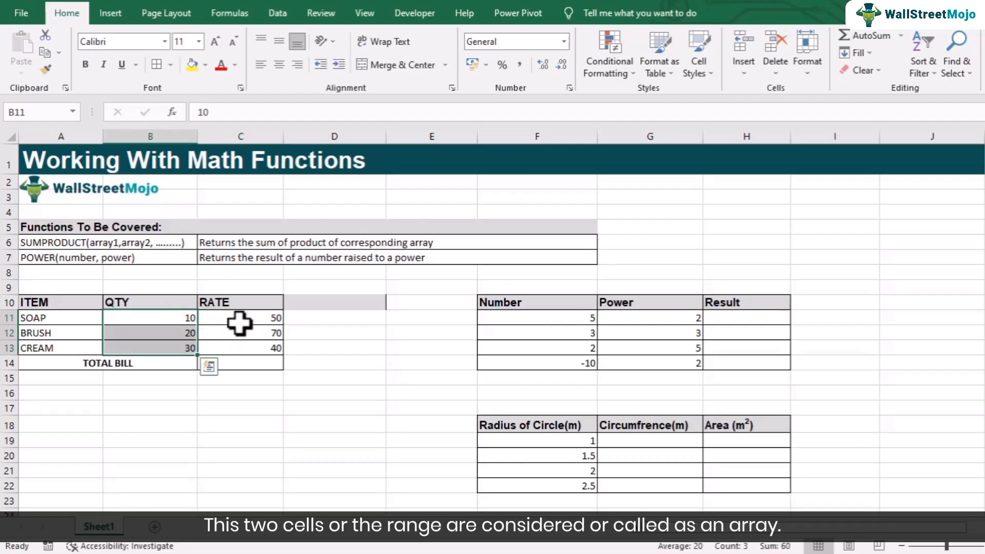
drag(241, 319, 251, 347)
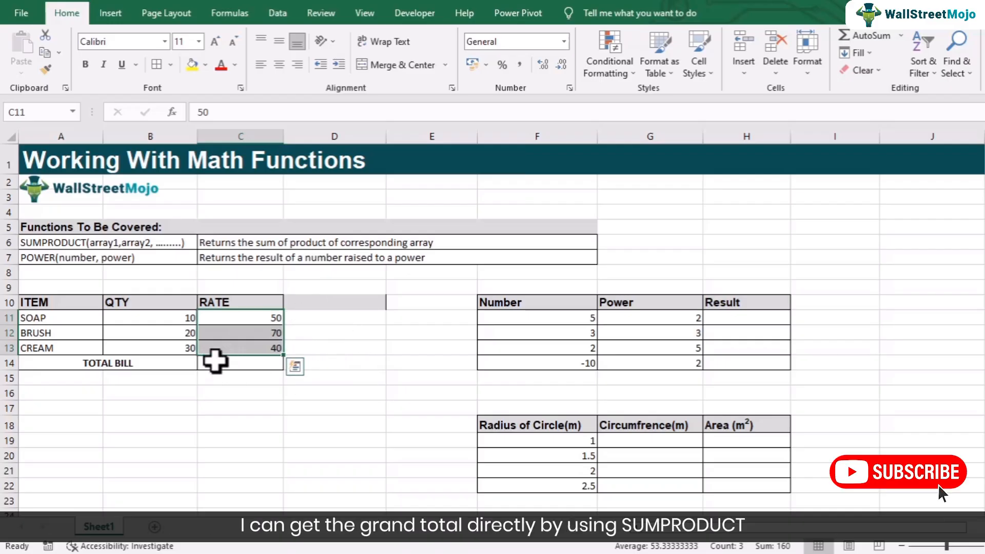
Calculate the TOTAL BILL in C14 directly from quantities and rates with =SUMPRODUCT(B11:B13,C11:C13)
click(214, 361)
text(=sum)
key(Down)
key(Down)
key(Down)
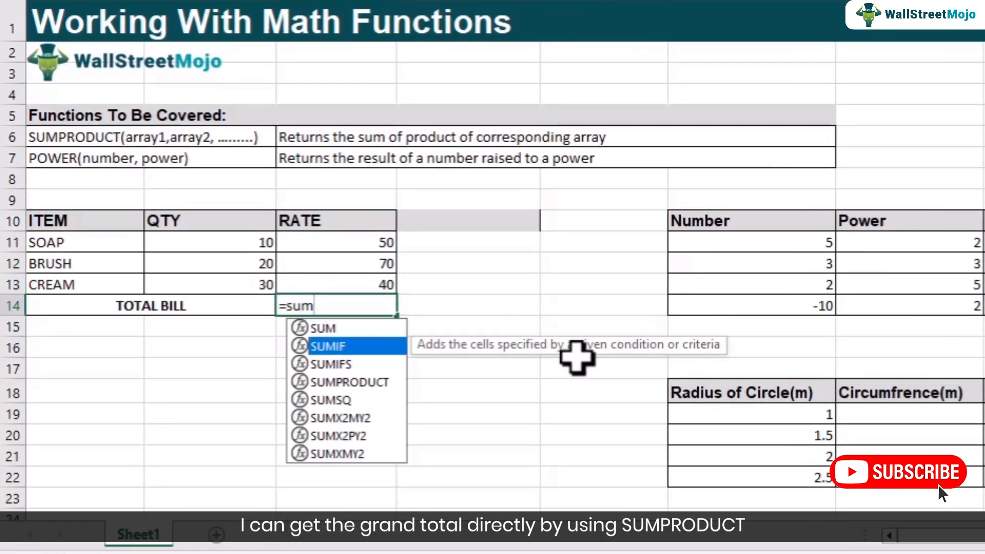
key(Tab)
drag(243, 239, 248, 281)
text(,)
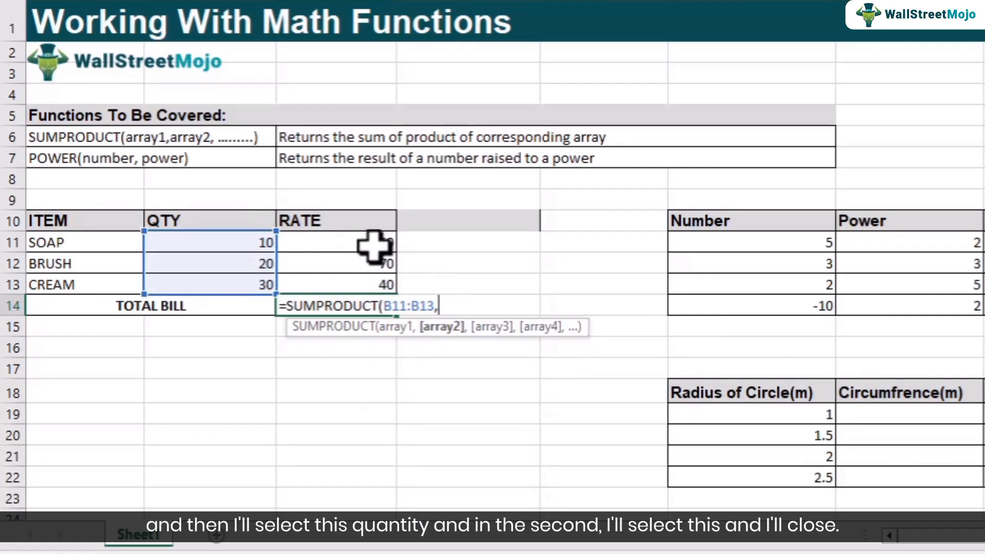
drag(376, 245, 380, 284)
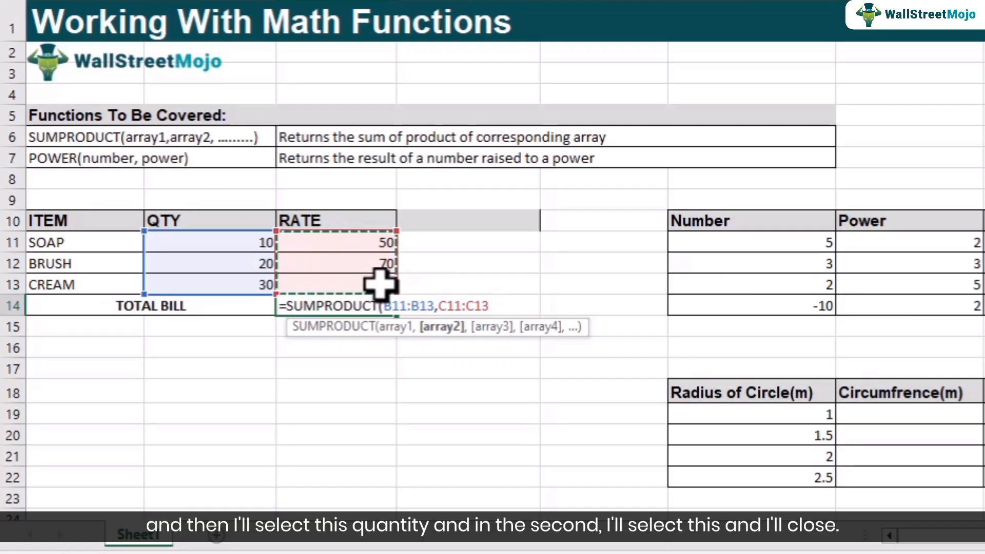
text())
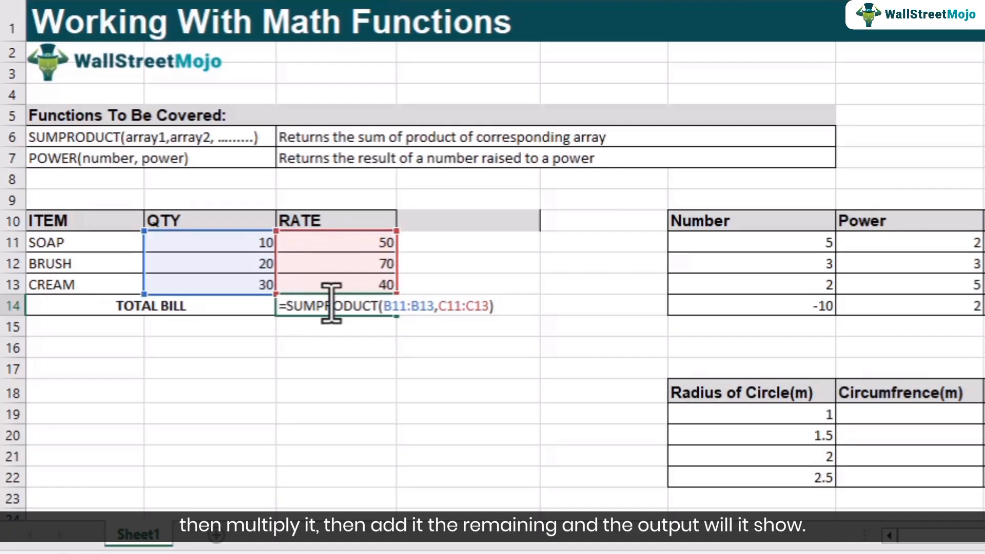
key(Return)
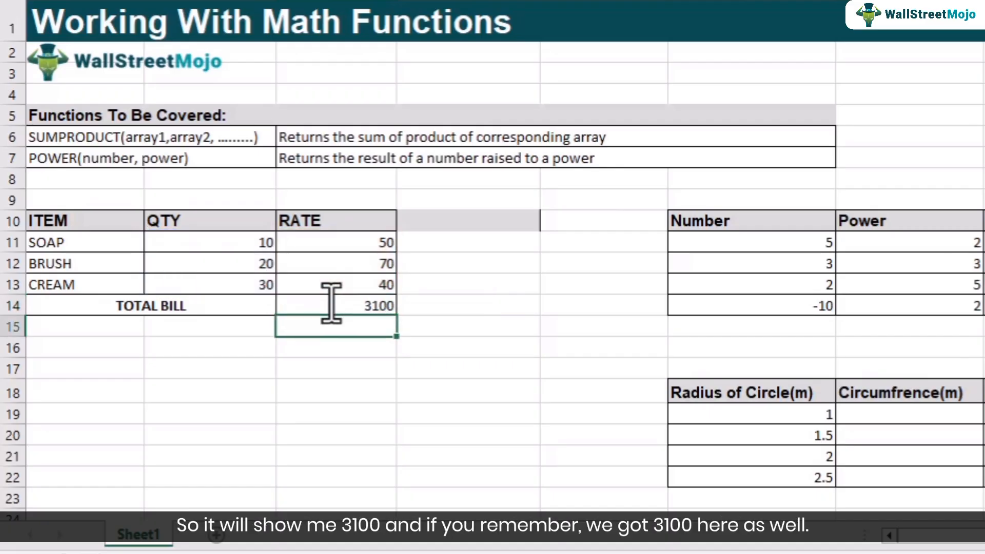
click(331, 304)
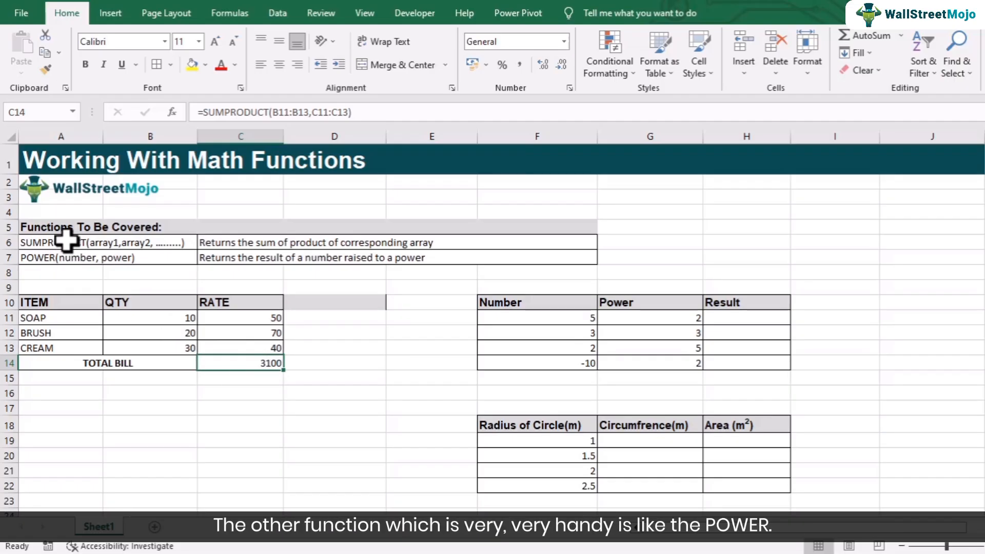
Examine the POWER function's syntax in A7 and the number and power pairs in F11:G14
click(42, 259)
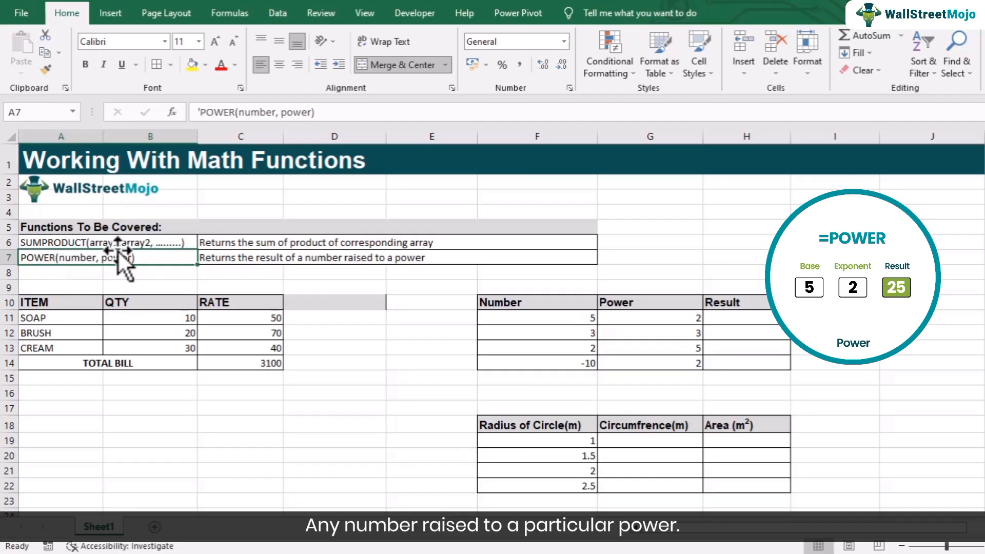
click(544, 321)
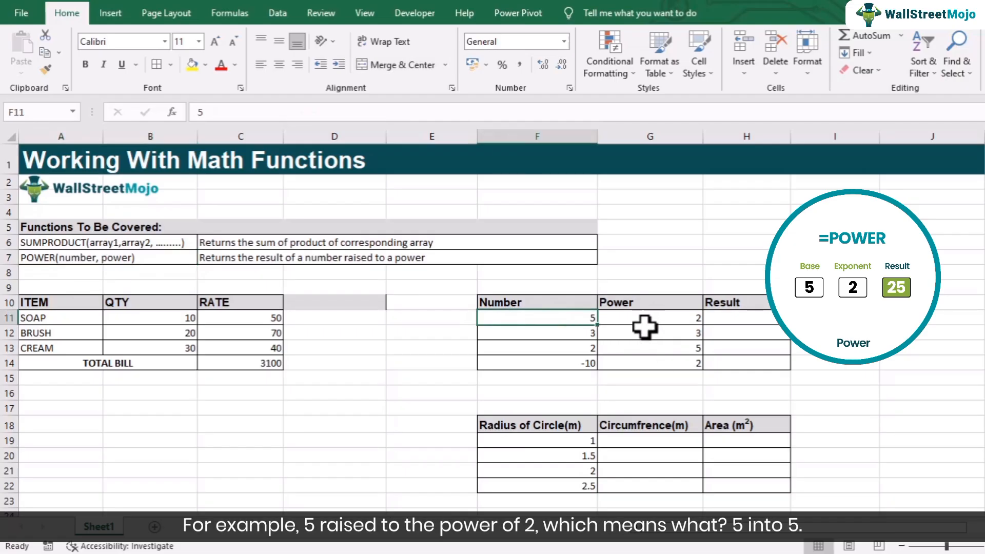
key(Down)
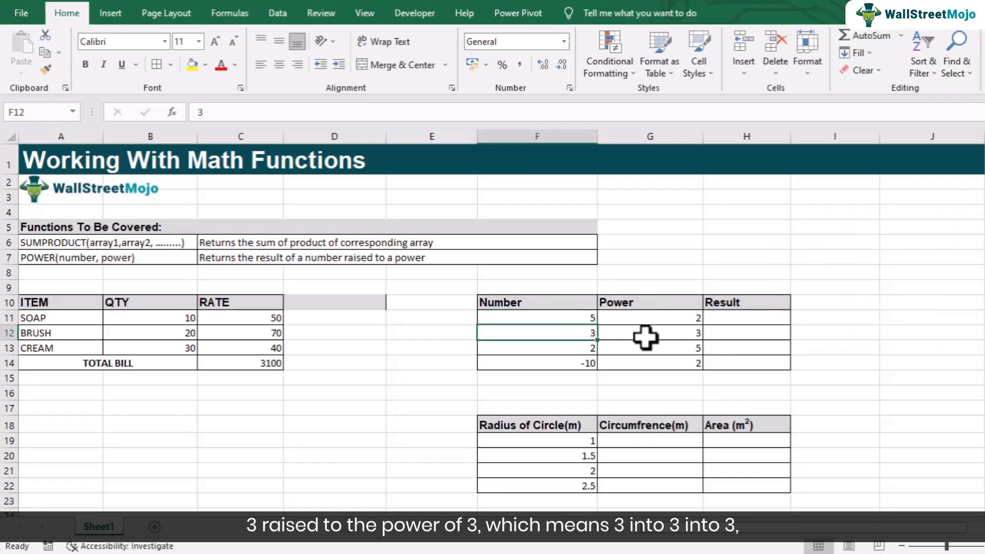
click(649, 336)
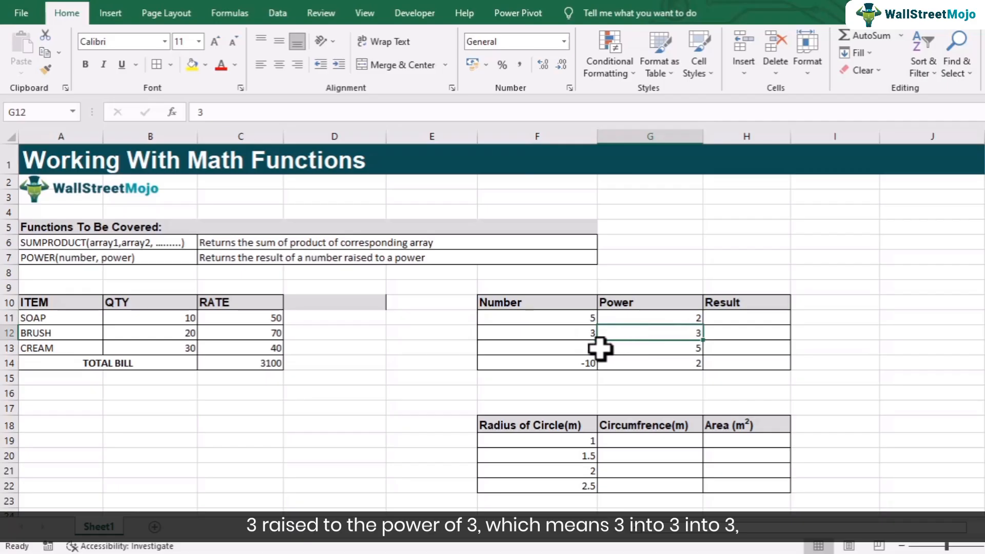
click(596, 349)
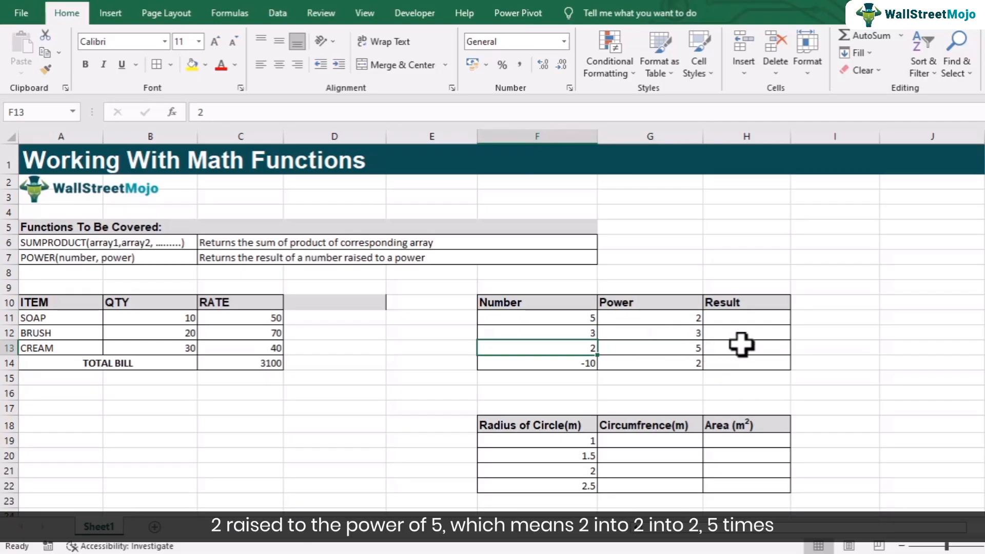
click(592, 363)
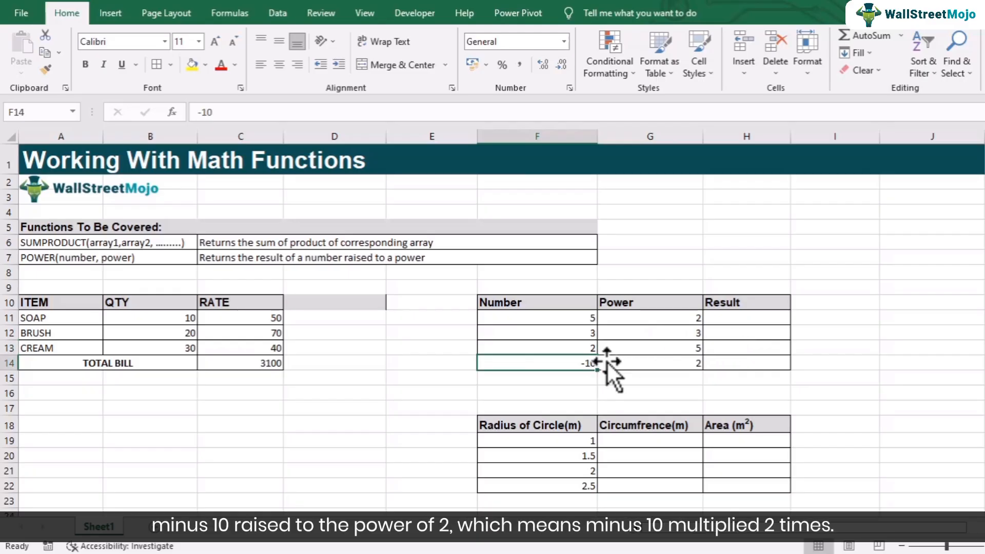
click(670, 361)
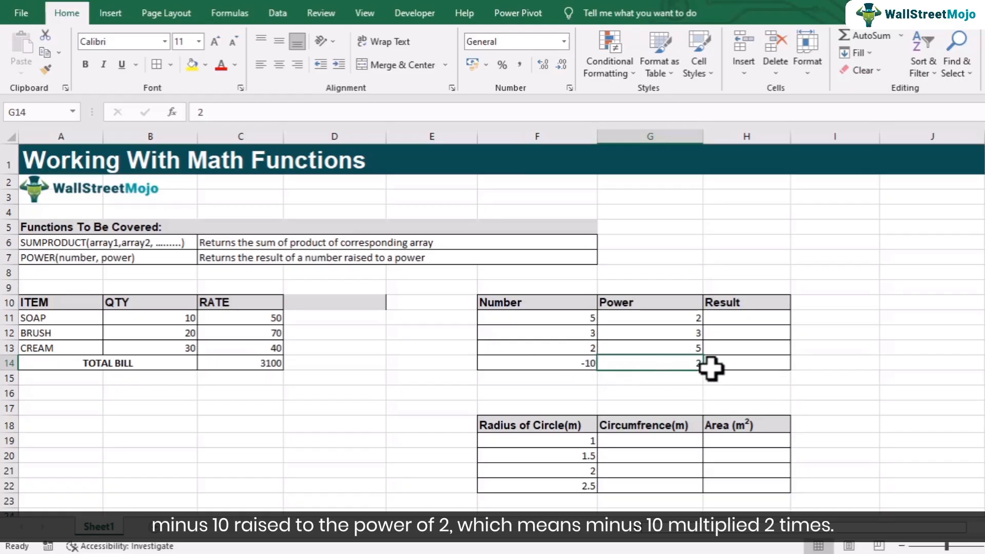
Calculate the first Result in H11 with =POWER(F11,G11), referencing the Number and Power cells
click(729, 323)
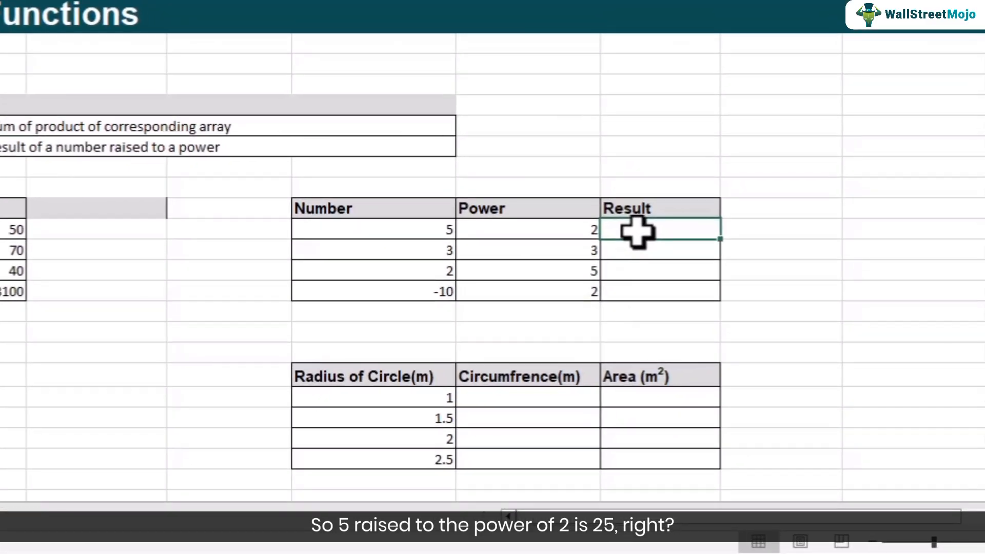
text(=P)
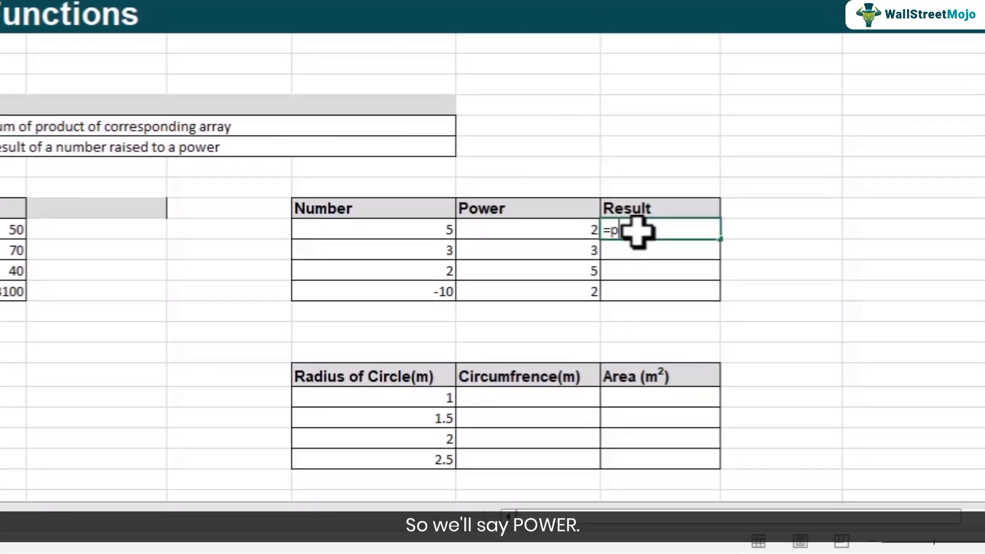
key(Down)
key(Tab)
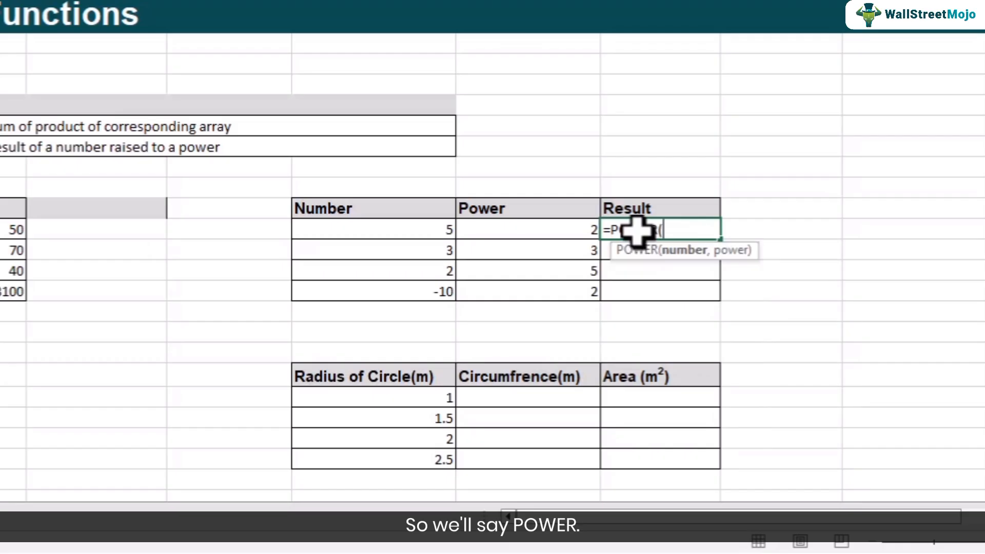
click(434, 231)
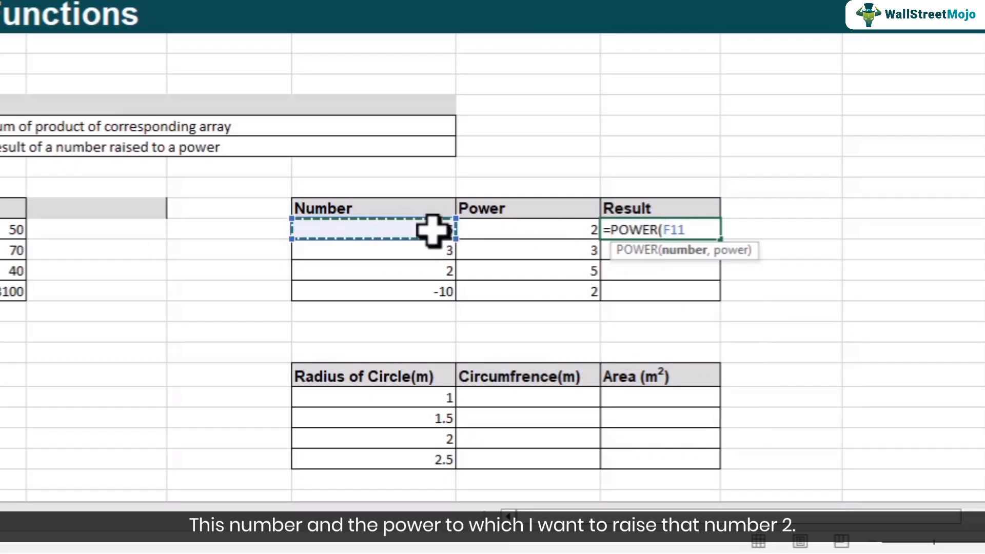
text(,2)
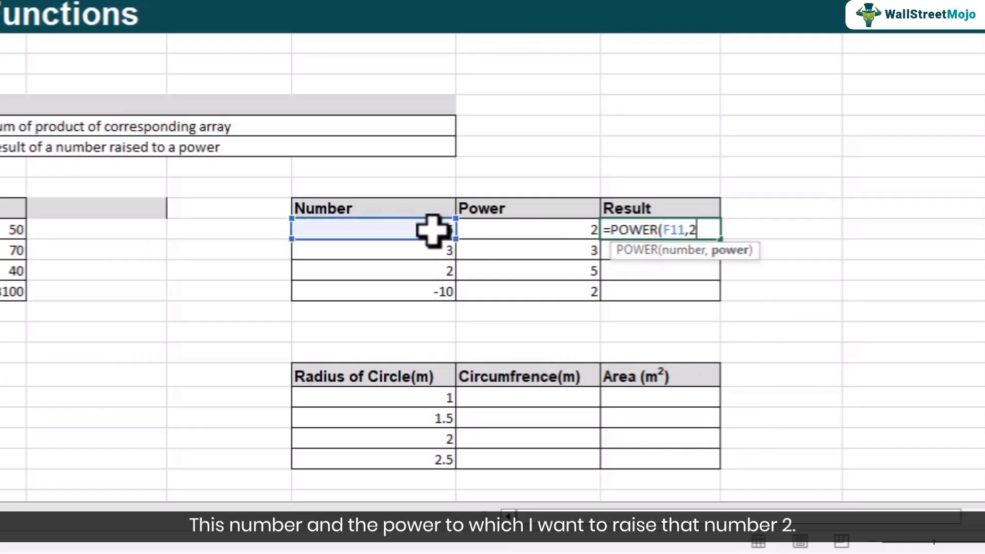
key(BackSpace)
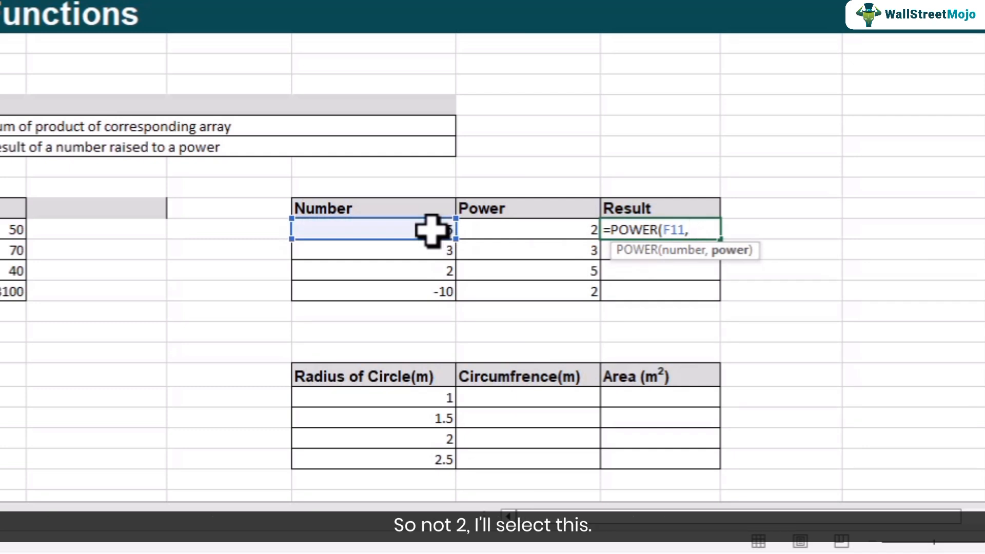
click(519, 230)
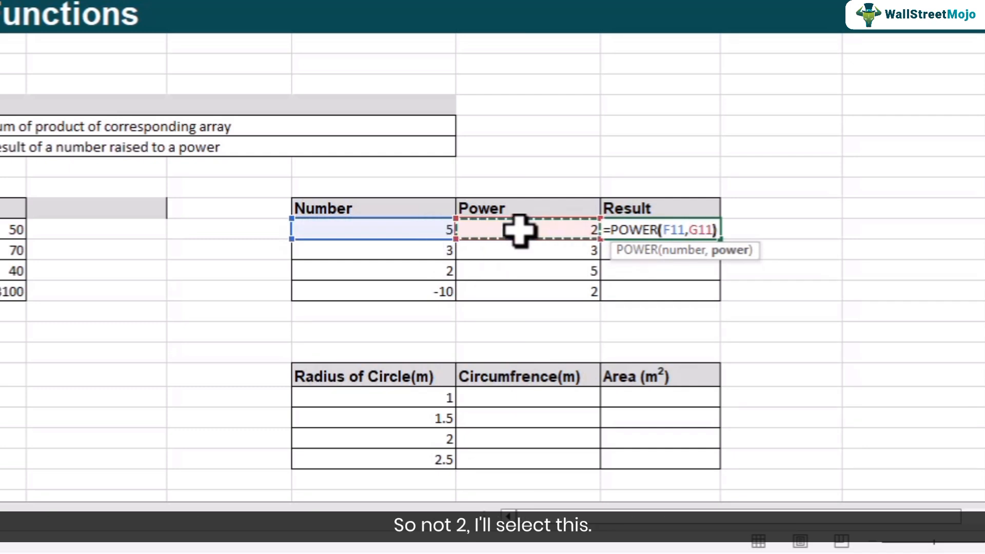
text())
key(Return)
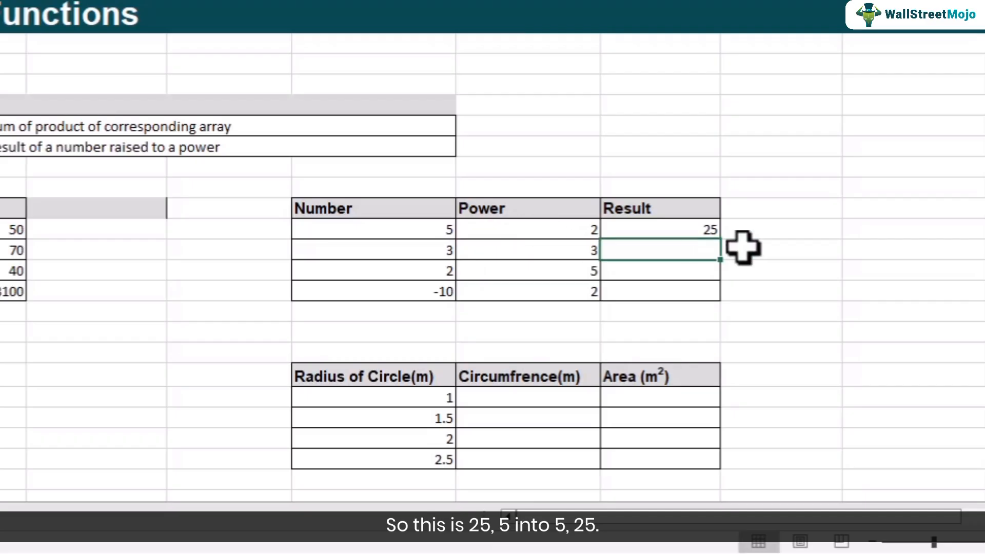
Fill the POWER formula from H11 down to H14 and check the filled results
click(141, 437)
click(704, 231)
drag(725, 260, 717, 305)
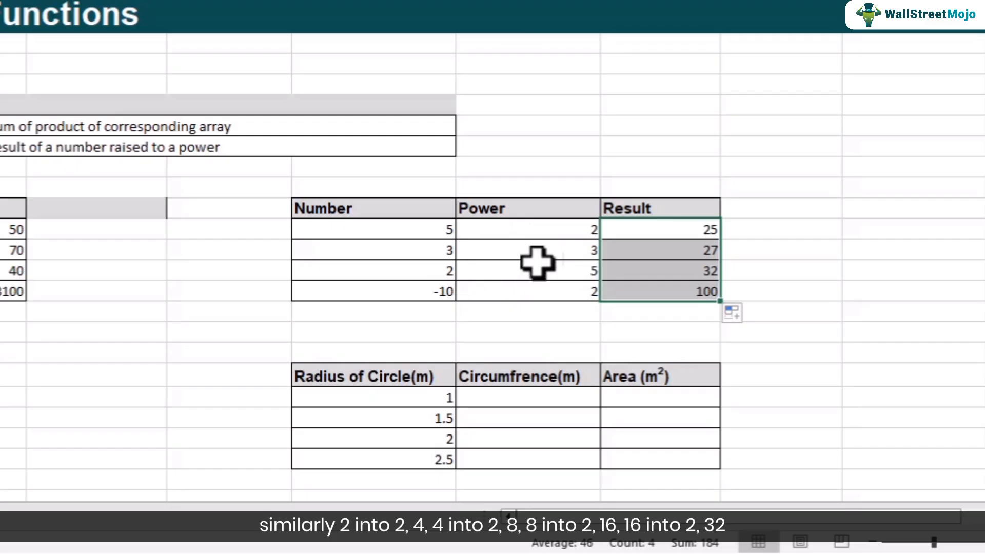
click(693, 273)
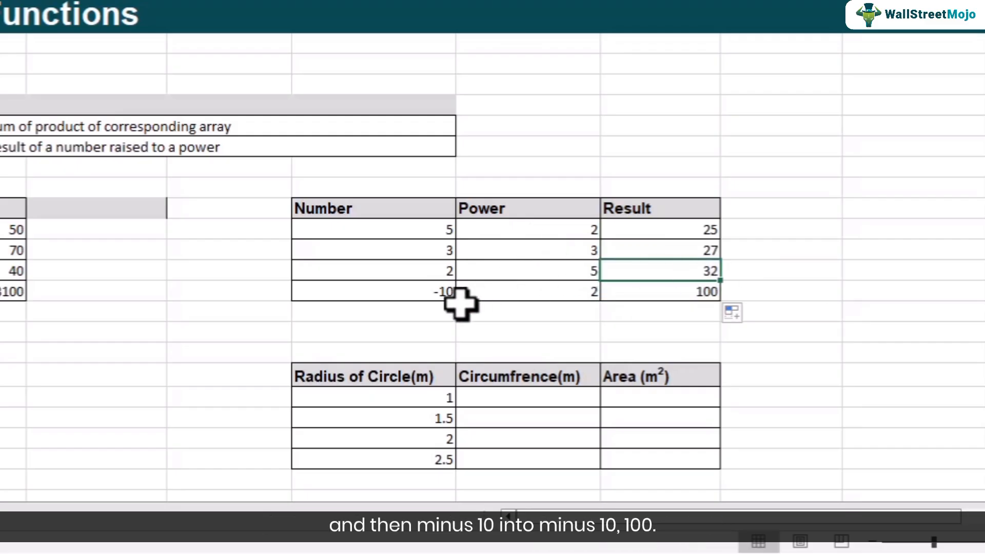
click(673, 294)
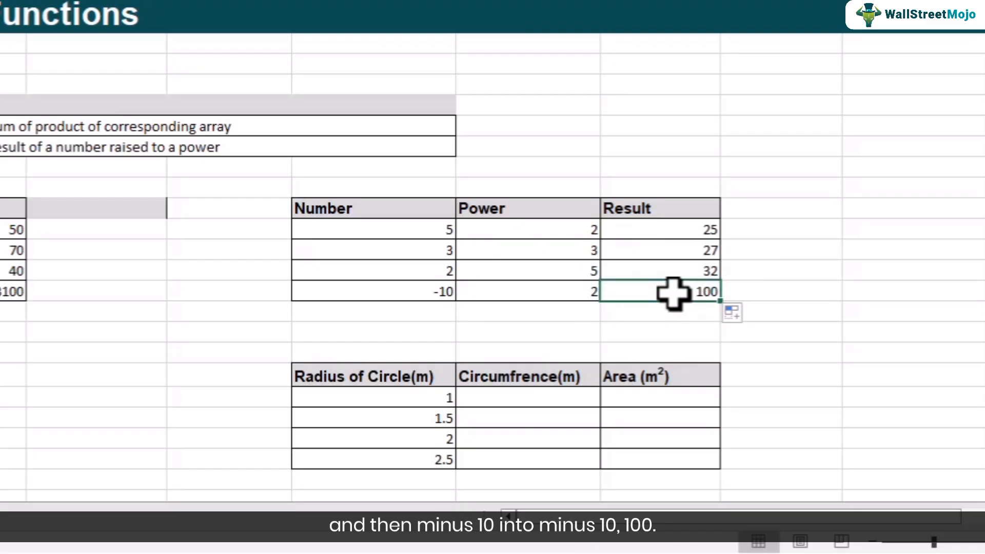
Change the power for the number -10 in G14 to 3 and check its result
click(580, 293)
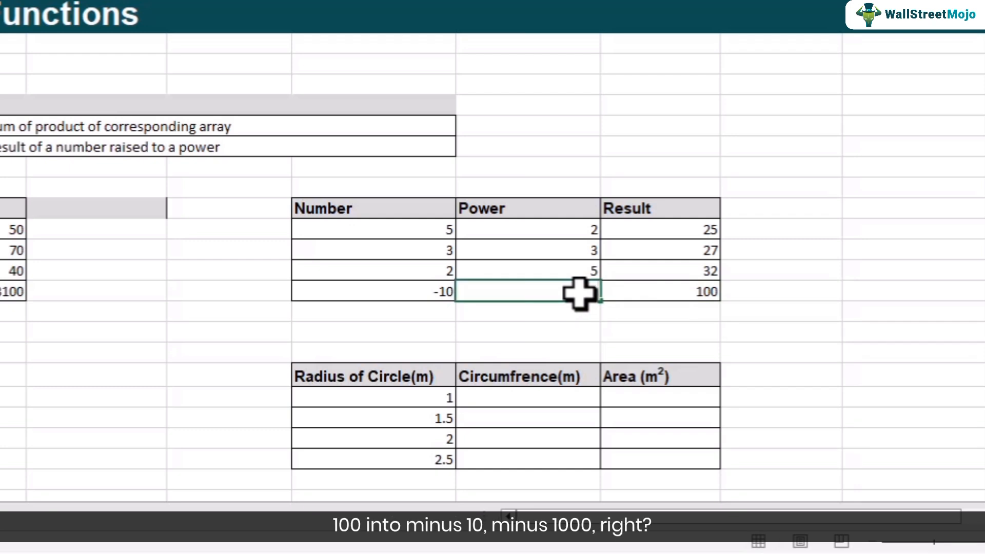
text(3)
key(Return)
click(708, 294)
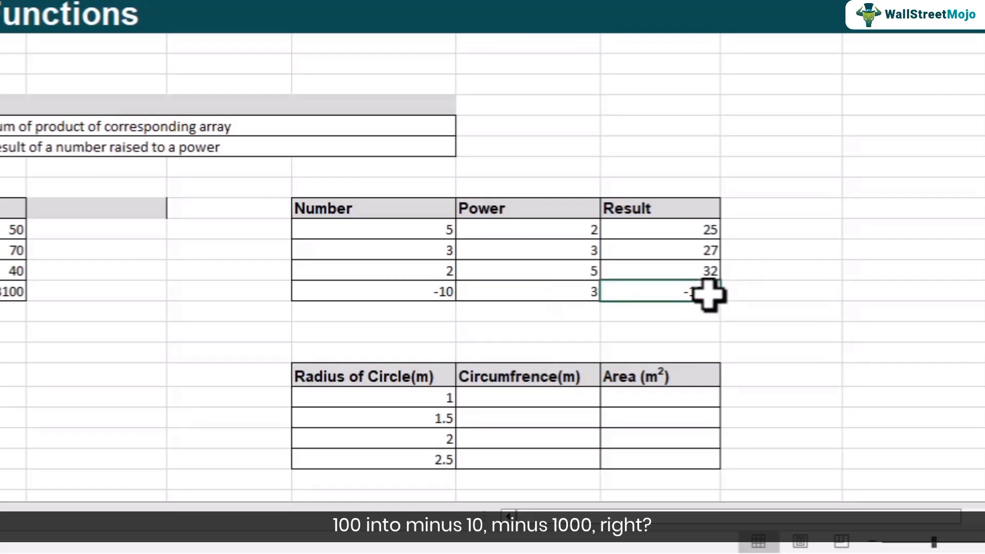
Inspect the POWER formula in H11 and its referenced cells
click(649, 228)
double_click(640, 226)
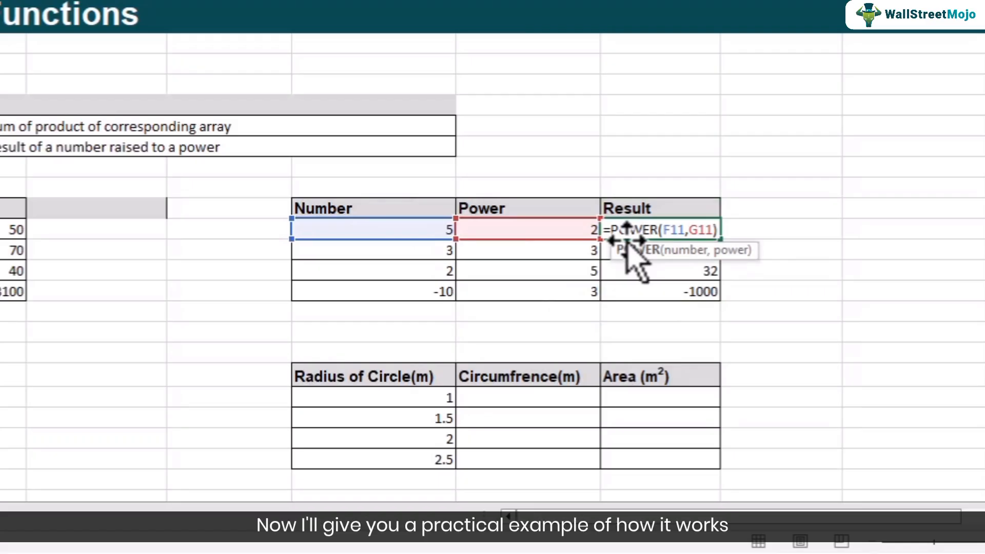
key(Return)
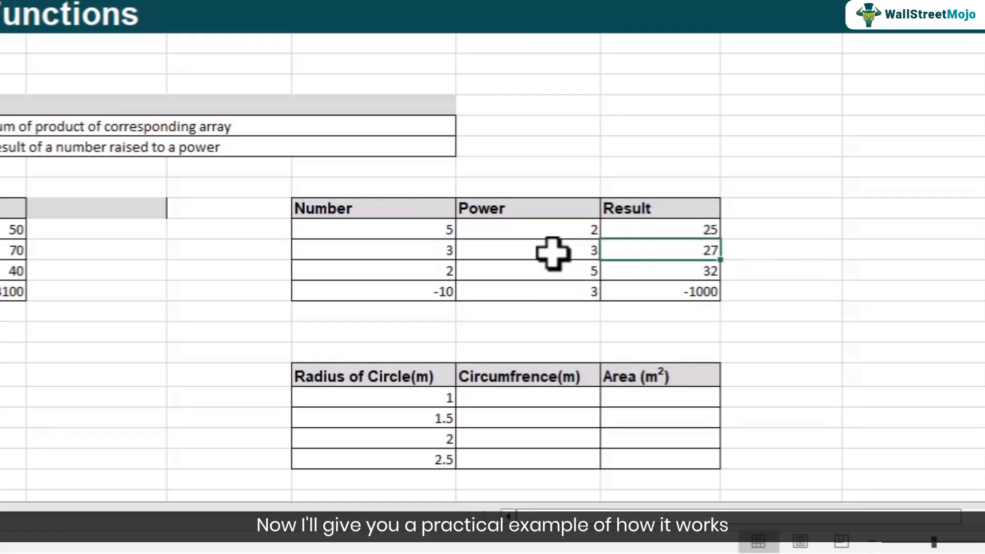
Enter the circumference formula note 2PIR in G17, above the Circumfrence(m) header
scroll(565, 247, down, 2)
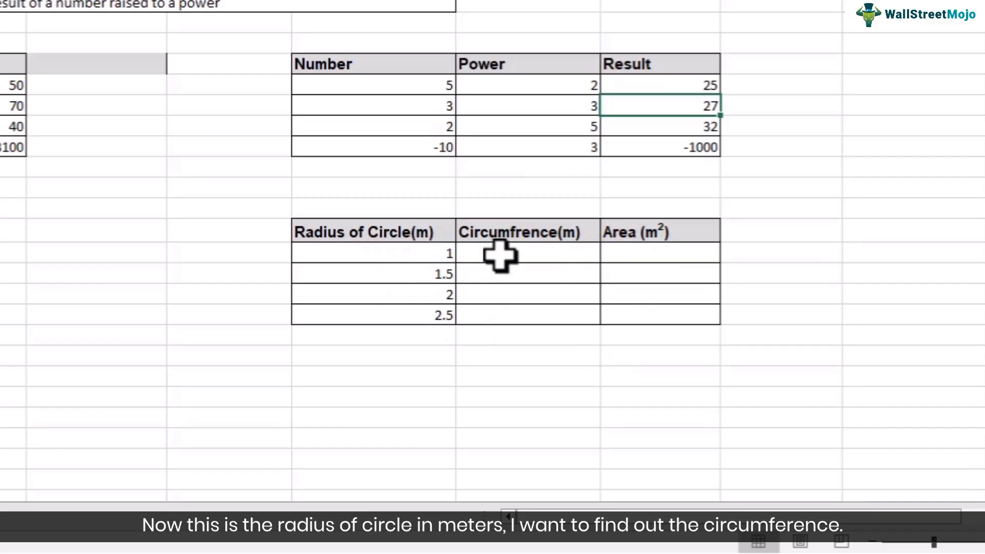
click(500, 205)
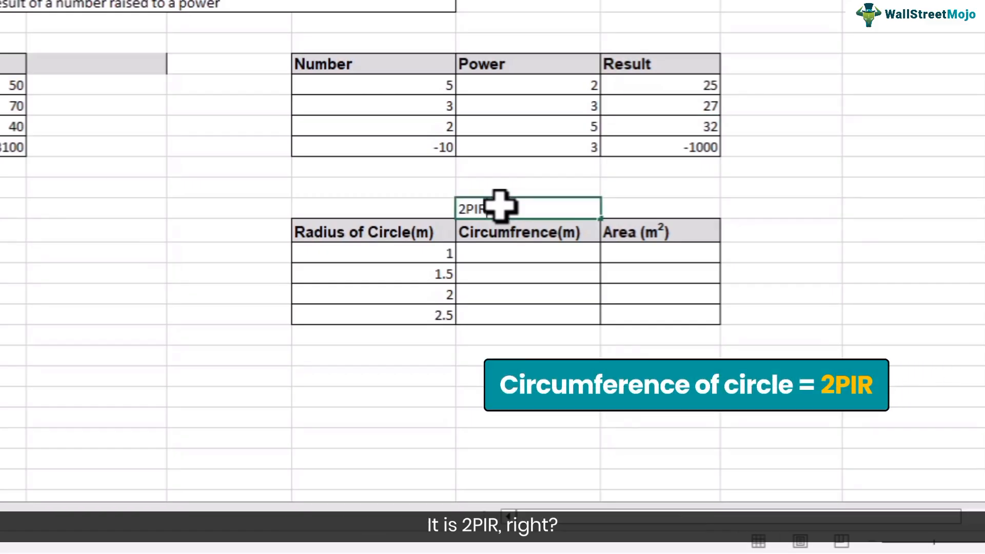
text(2PIR)
key(Return)
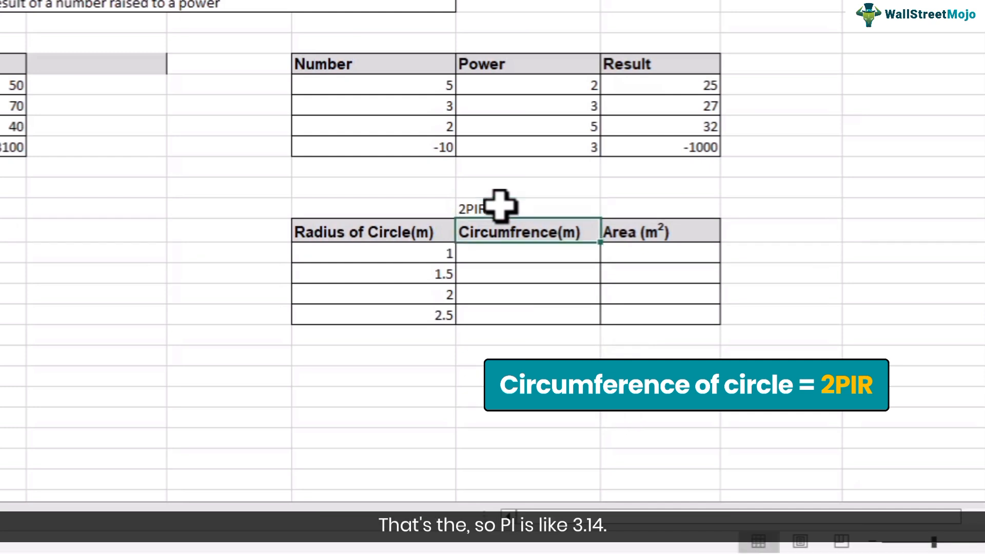
Rewrite the note above the Circumfrence(m) header as 2*3.14*R
double_click(477, 208)
key(BackSpace)
key(BackSpace)
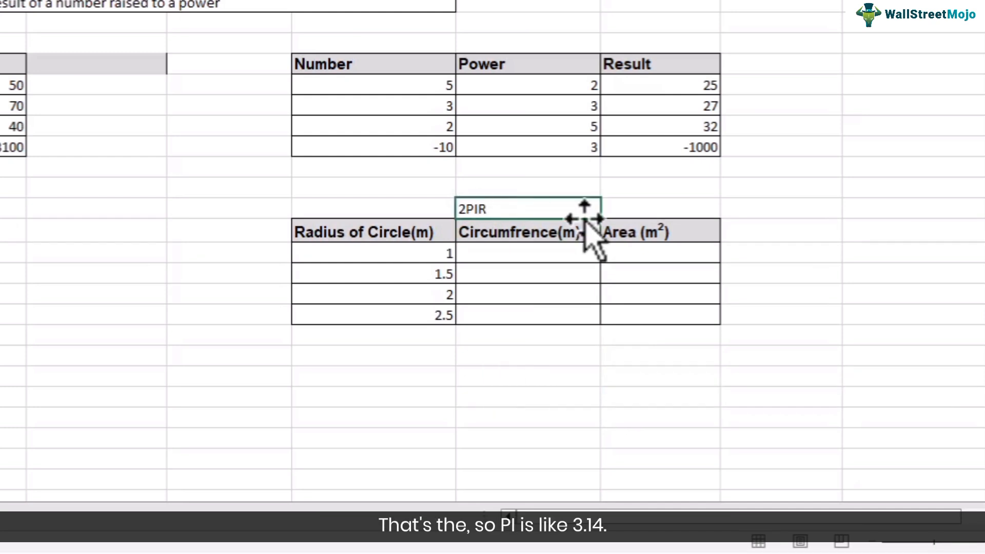
text(*3.14)
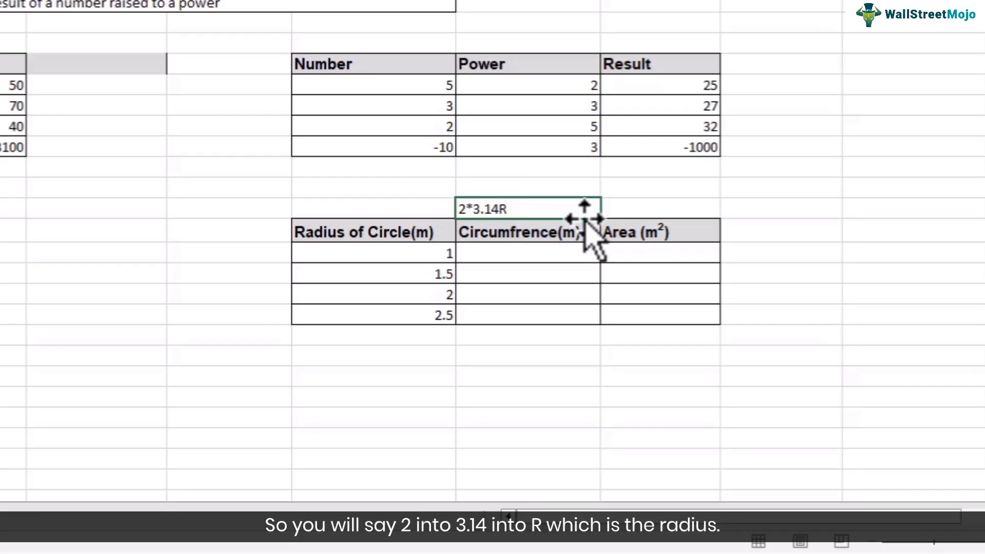
text(*)
key(Return)
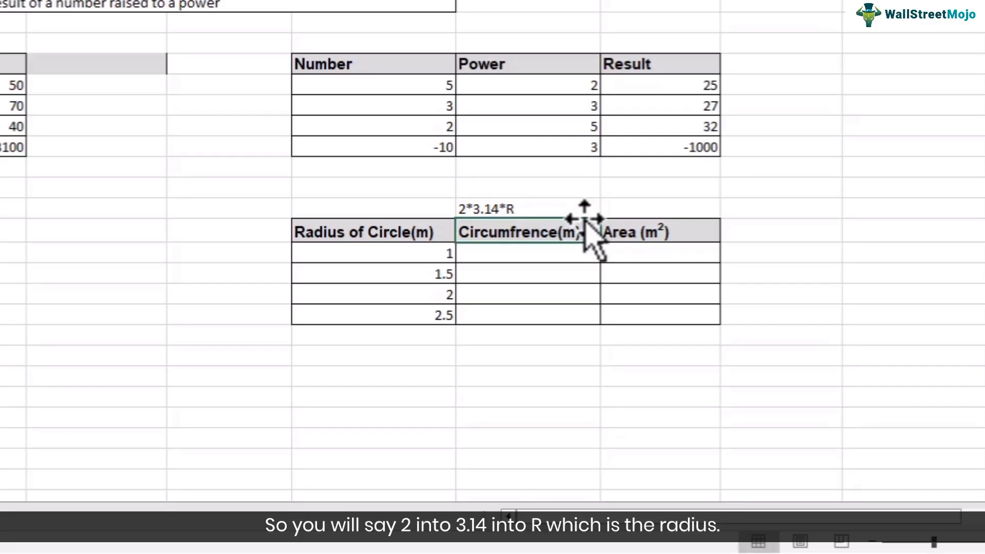
Enter the area formula as the text note 3.14*R*R in H17, above the Area header
click(661, 211)
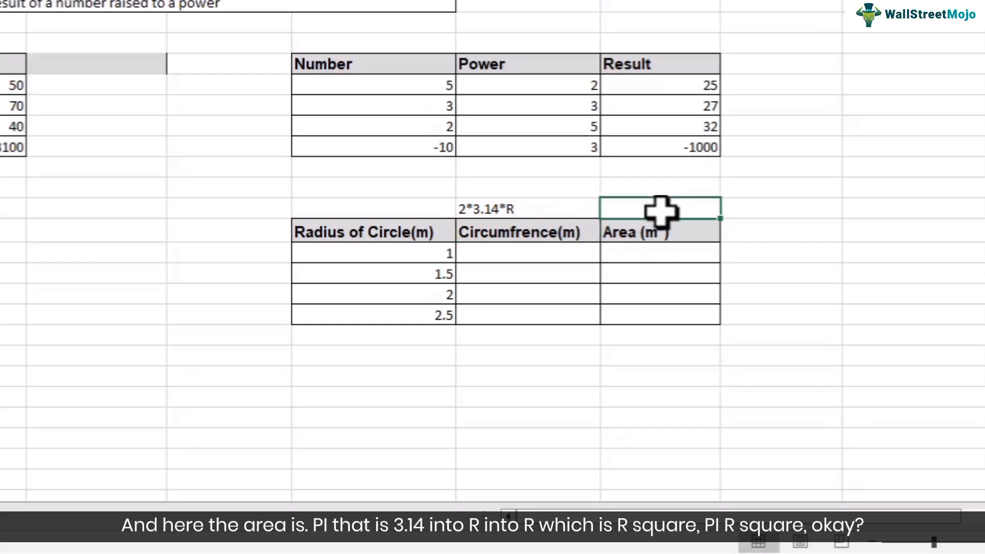
text(=)
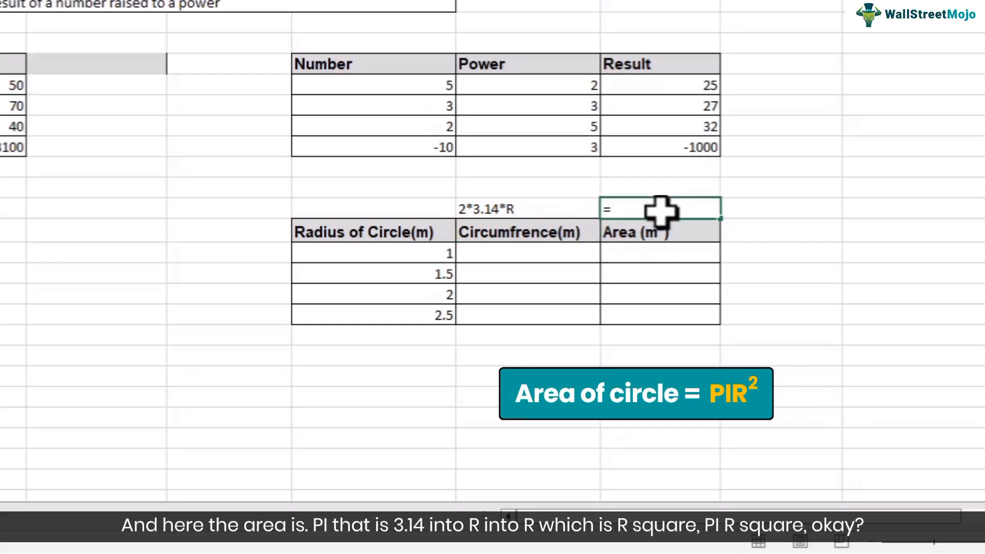
text(3.14*R)
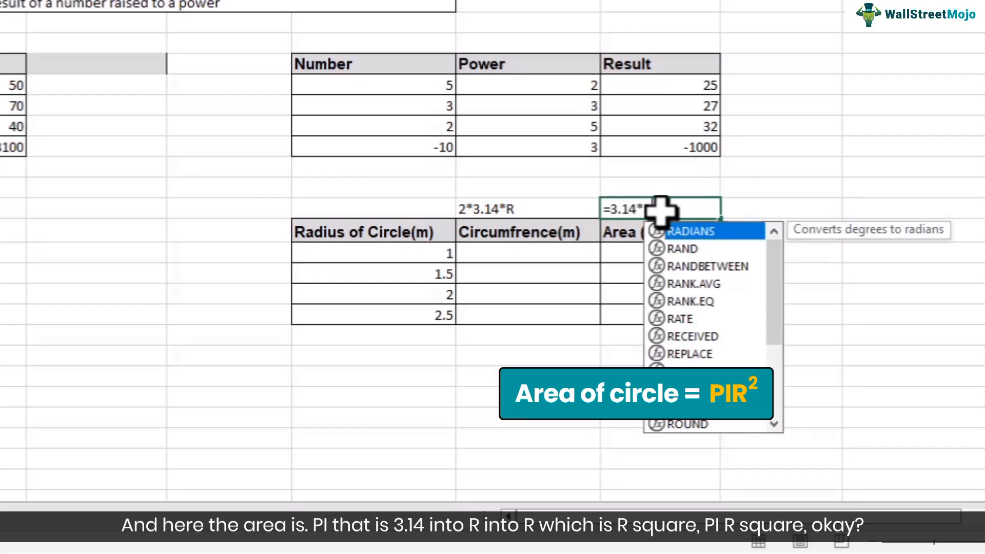
text(*R)
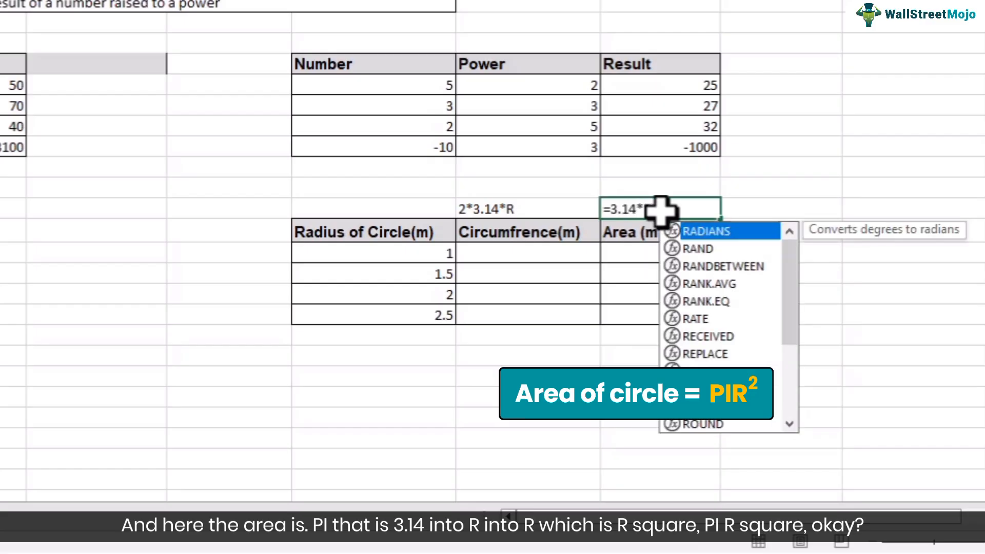
key(Return)
key(Return)
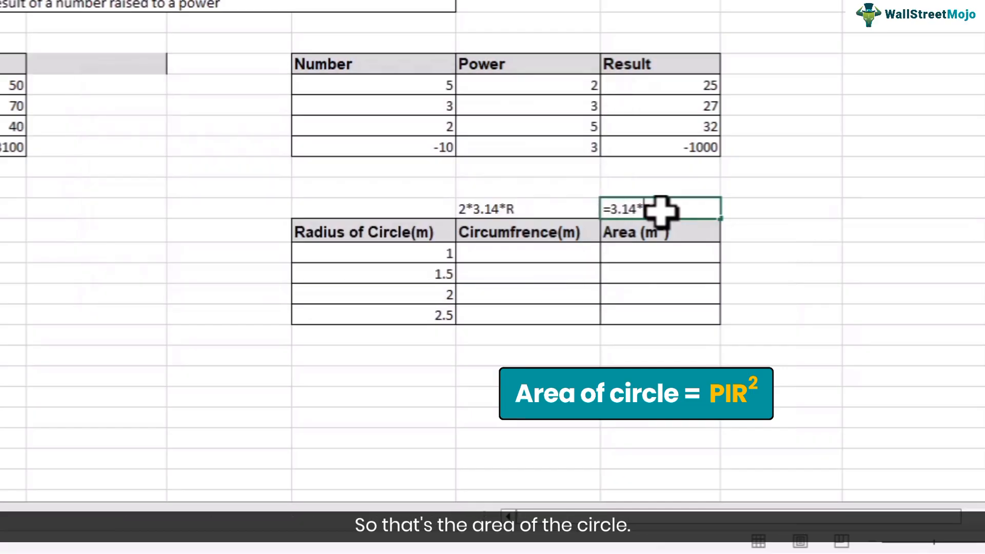
key(BackSpace)
key(Return)
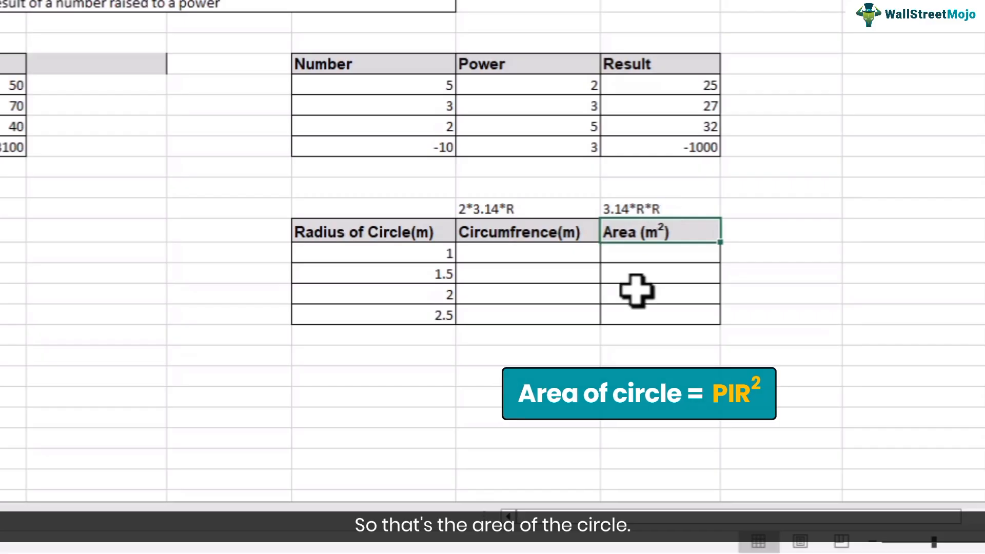
Test the PI function by entering =PI() in the empty cell G25 below the circle table
click(544, 253)
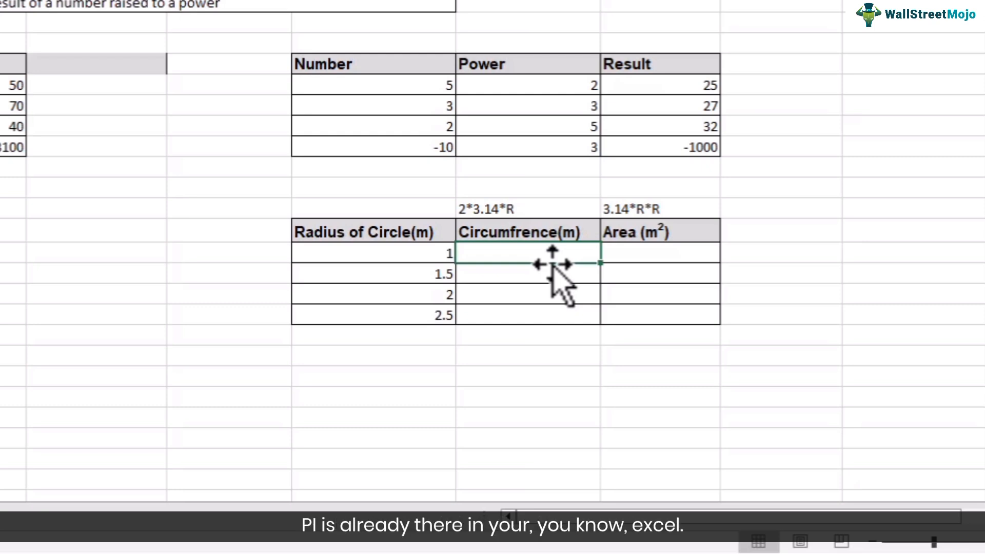
click(545, 373)
text(=p1)
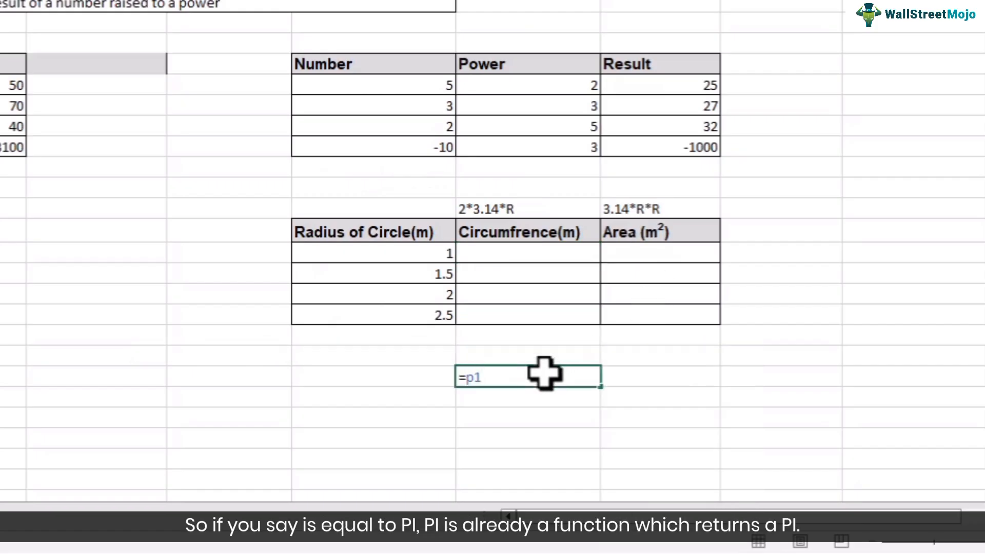
key(BackSpace)
text(i)
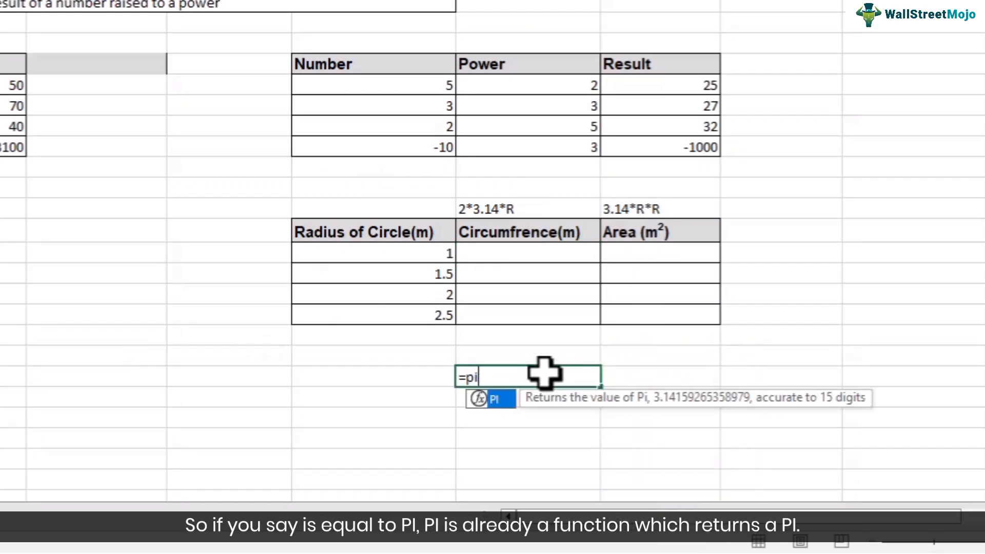
text(())
key(Return)
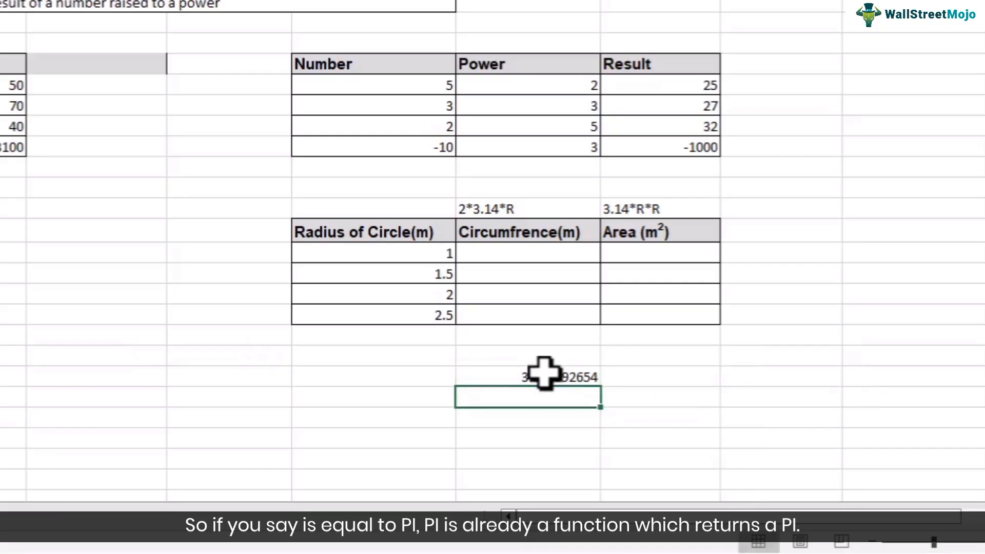
Inspect the PI formula in G25 and clear the cell
double_click(550, 375)
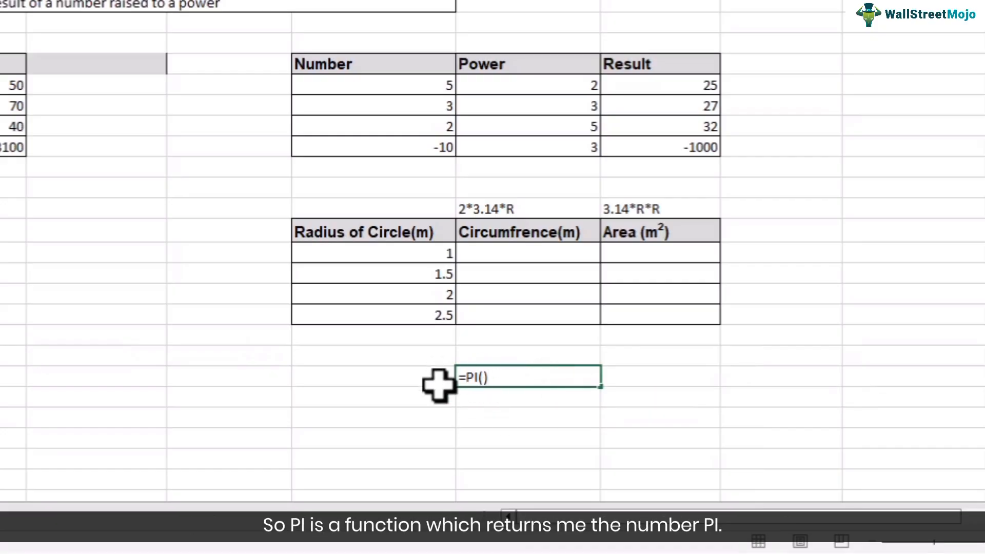
key(Escape)
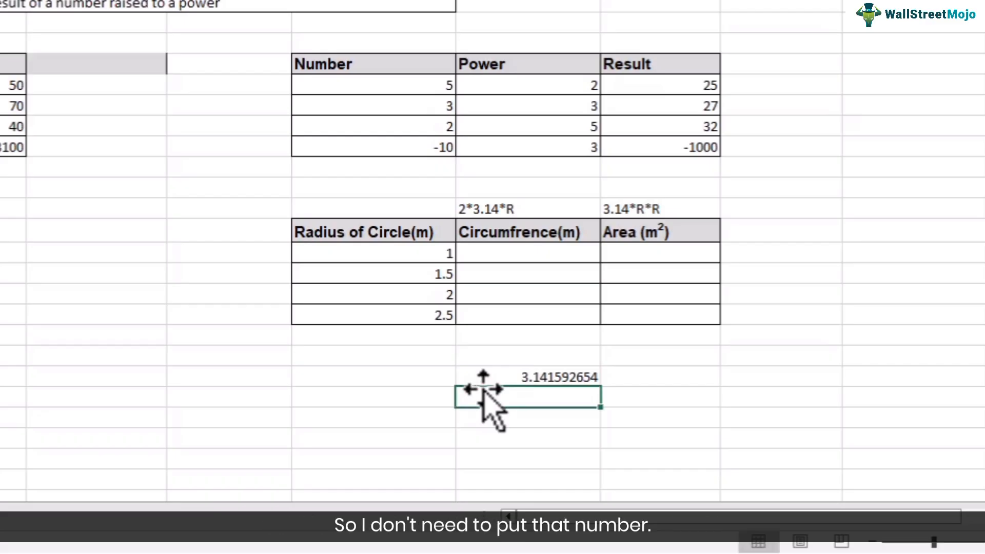
key(Delete)
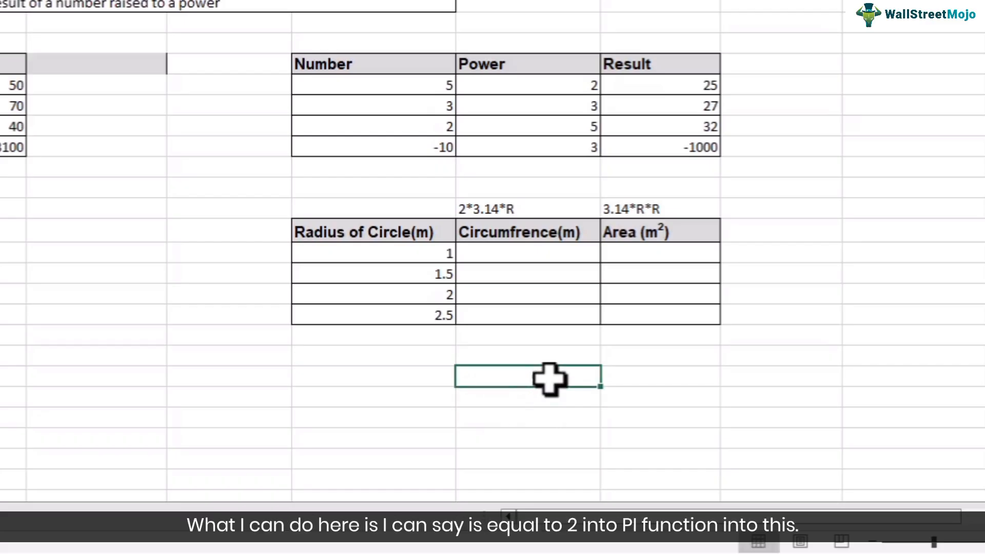
Enter the circumference formula =2*PI()*F19 in G19 for the first circle radius
click(492, 250)
text(=)
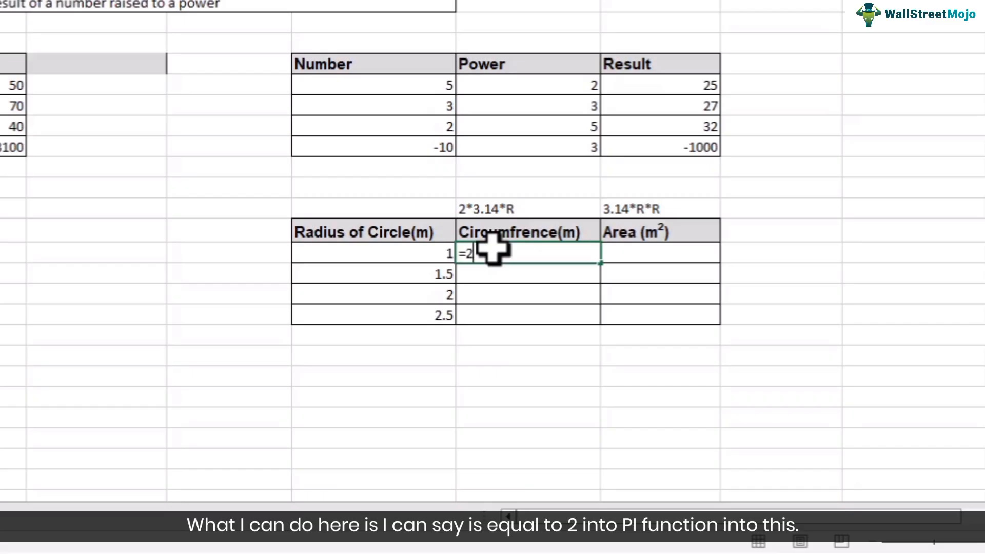
text(2*p)
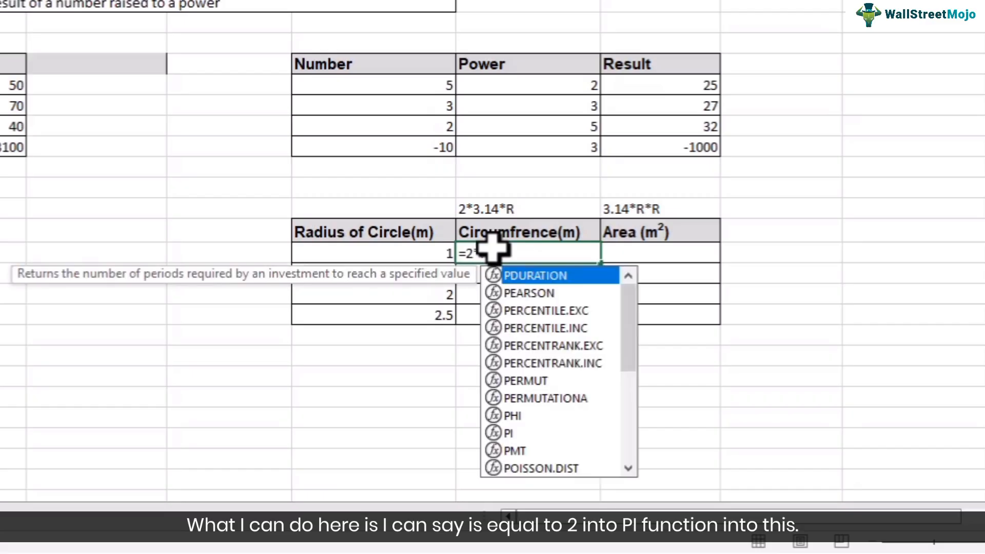
text(i())
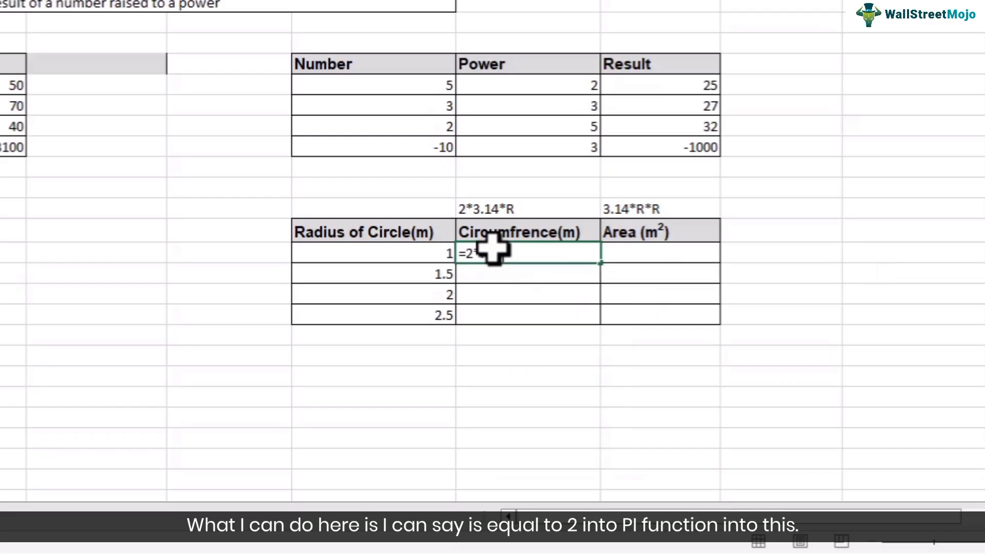
text(*)
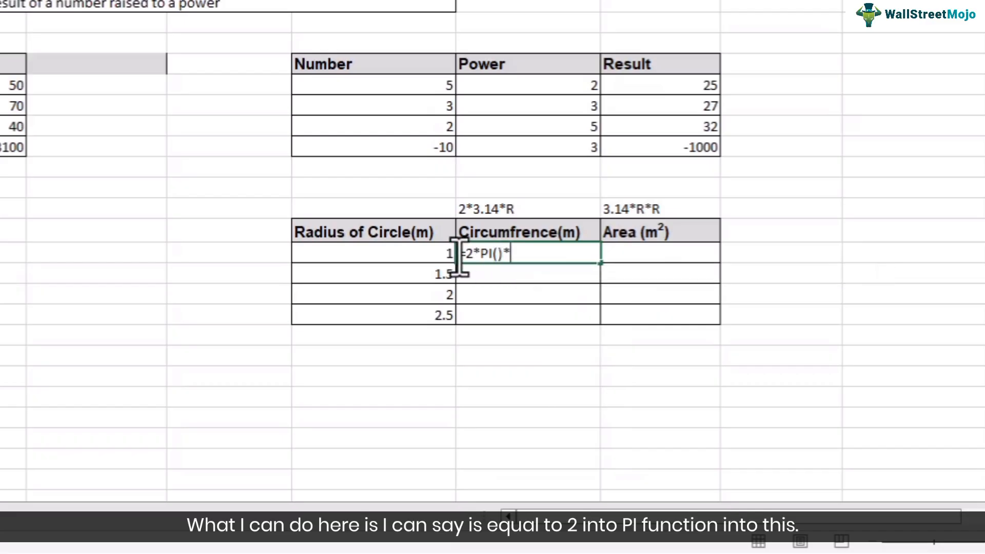
click(438, 252)
key(Return)
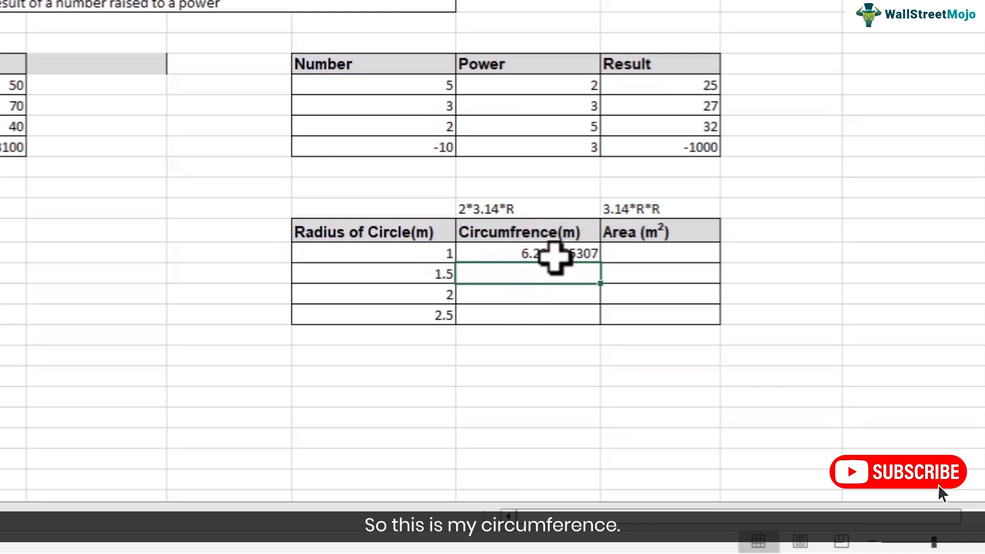
Fill the circumference formula down to G22 and reduce the results in G19:G22 to two decimal places
drag(550, 253, 565, 301)
drag(551, 262, 601, 334)
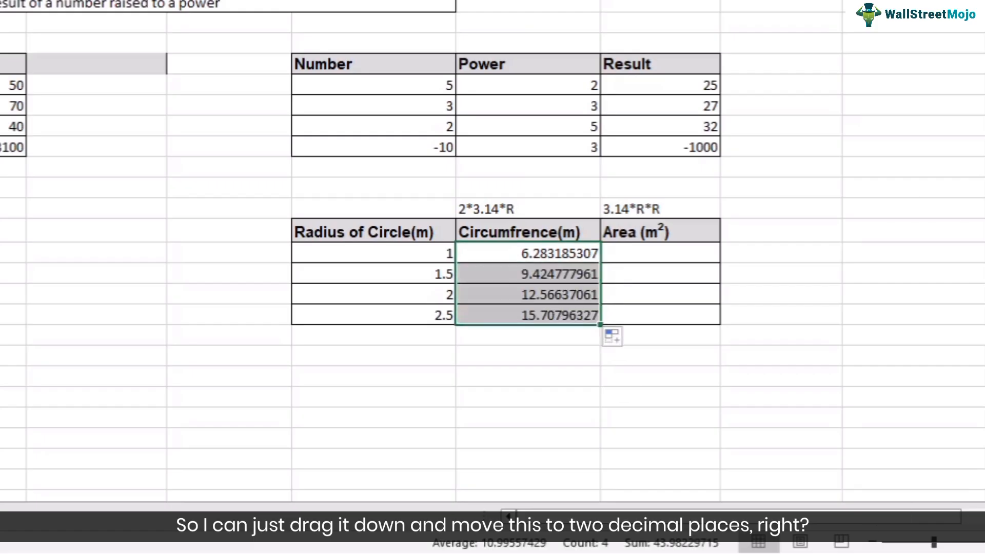
key(alt+h)
key(9)
key(alt+h)
key(9)
key(alt+h)
key(9)
key(alt+h)
key(9)
key(alt+h)
key(9)
key(alt+h)
key(9)
key(alt+h)
key(9)
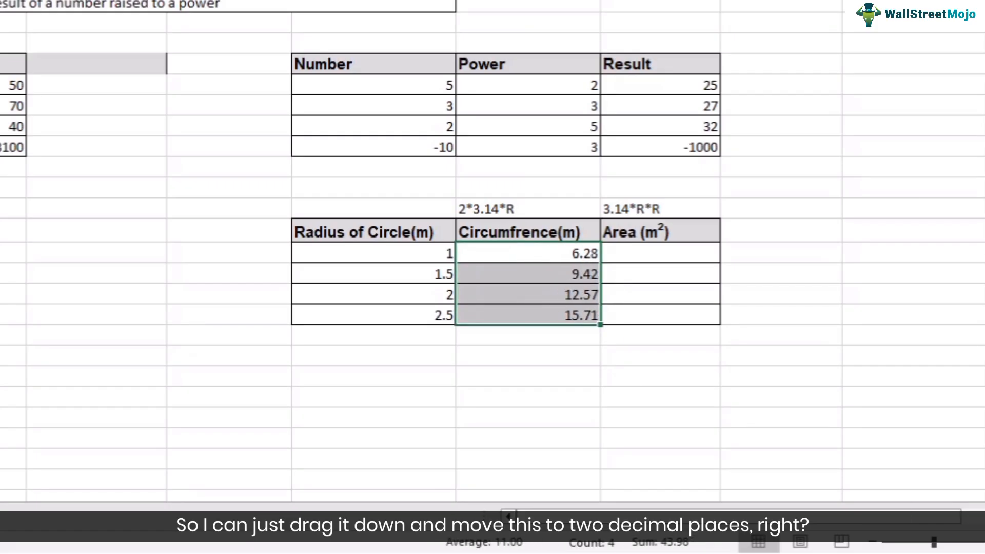
Enter the area formula =PI()*POWER(F19,2) in H19 for the first circle radius
click(685, 256)
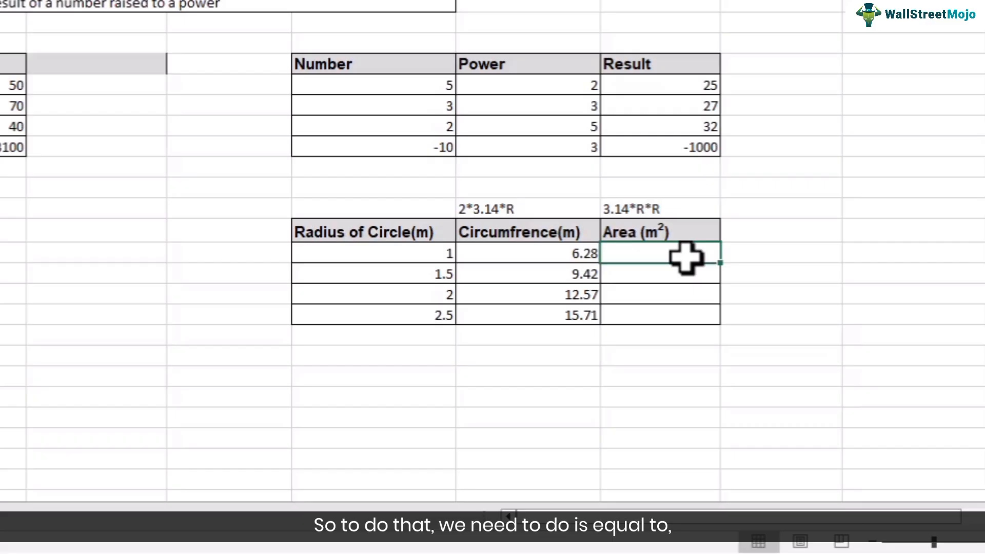
text(=pi)
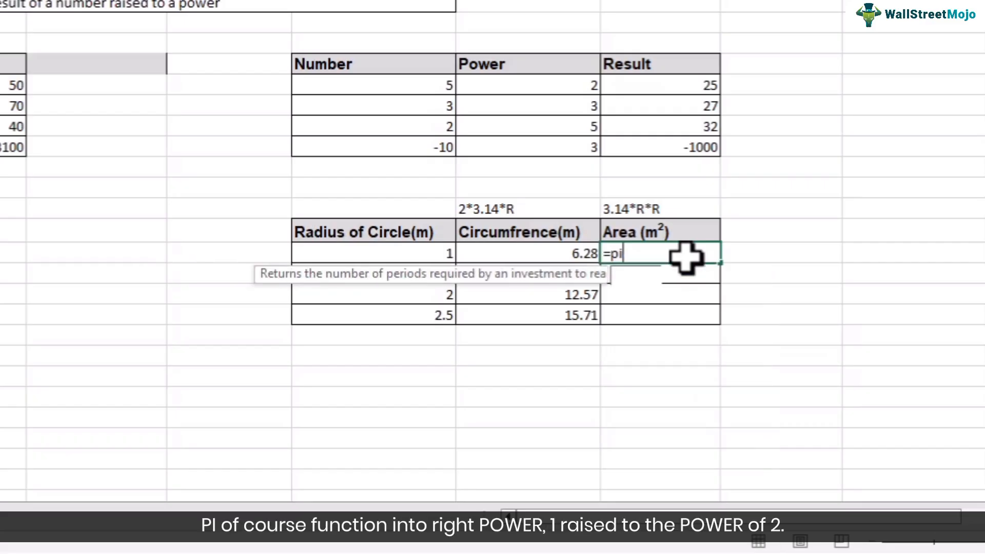
key(Tab)
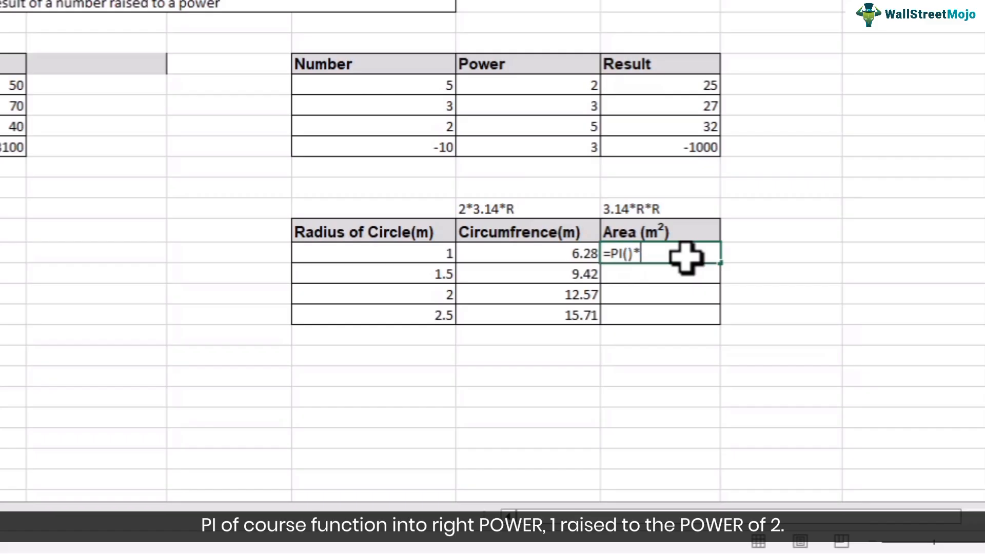
text()*pow)
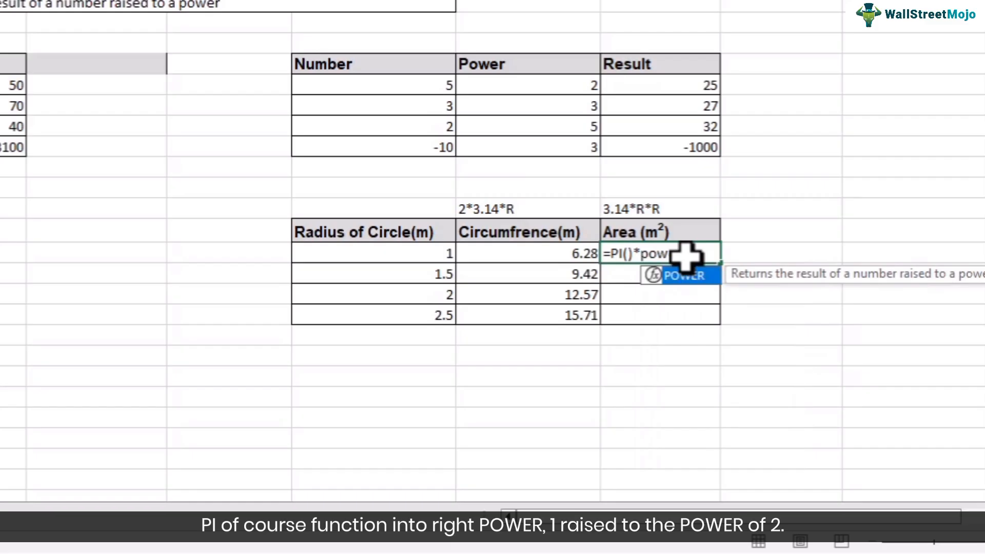
text(()
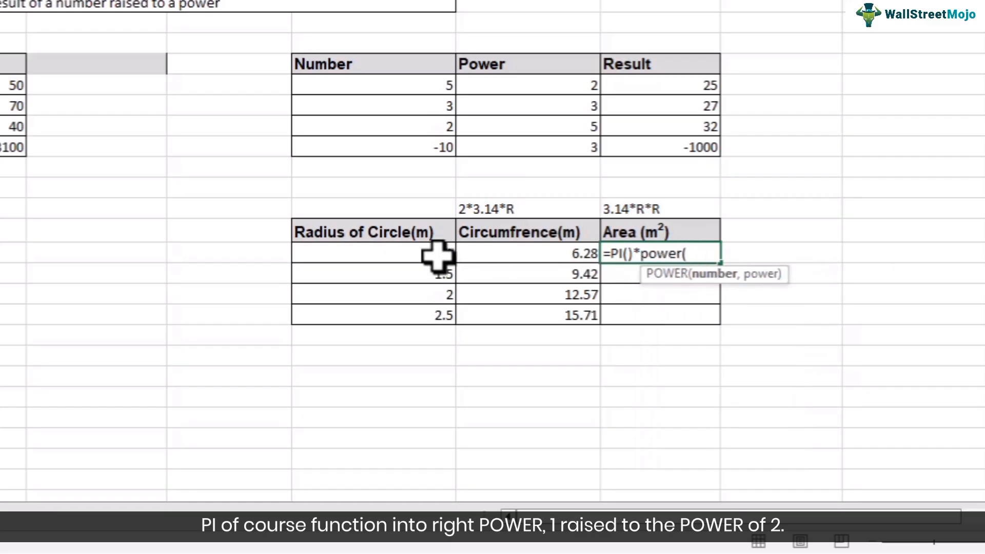
click(440, 255)
text(,)
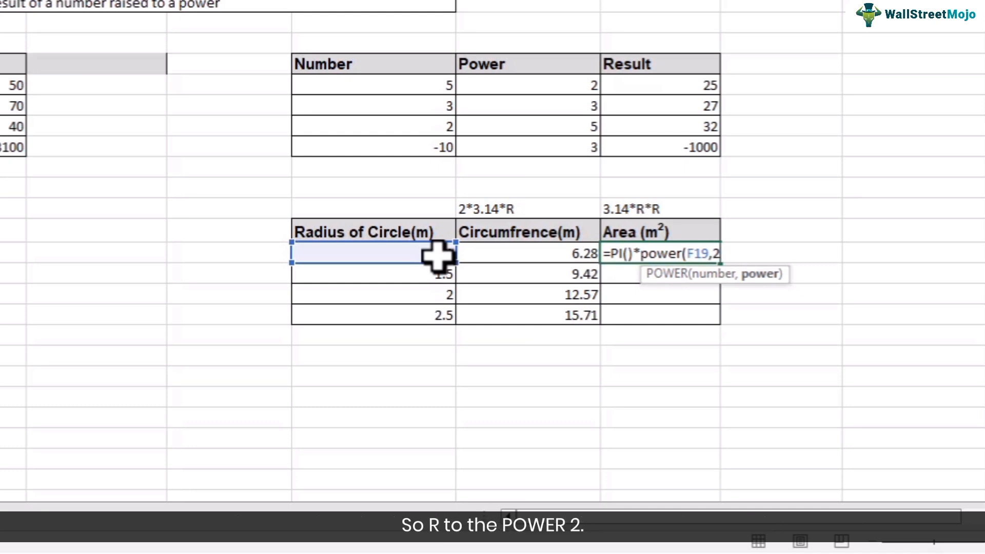
text(2))
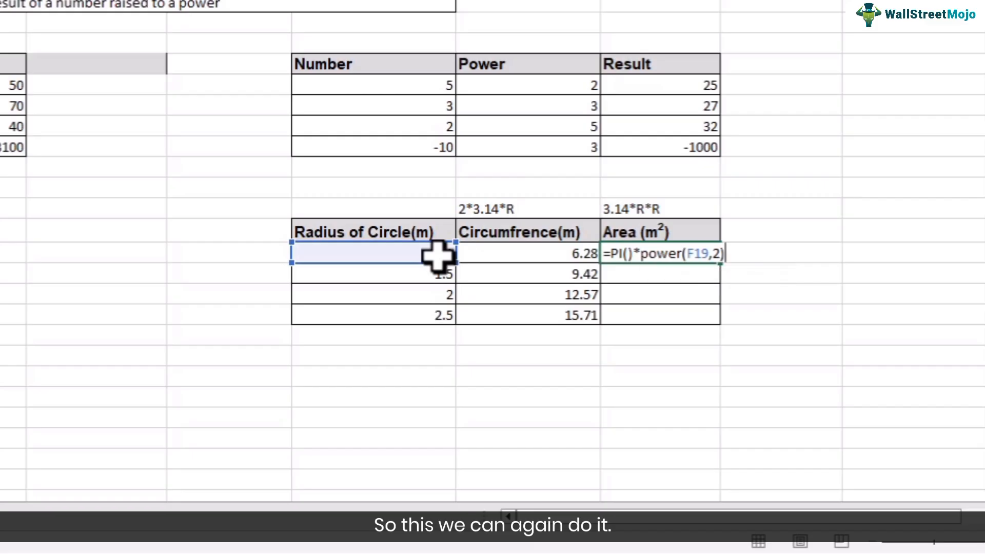
key(Return)
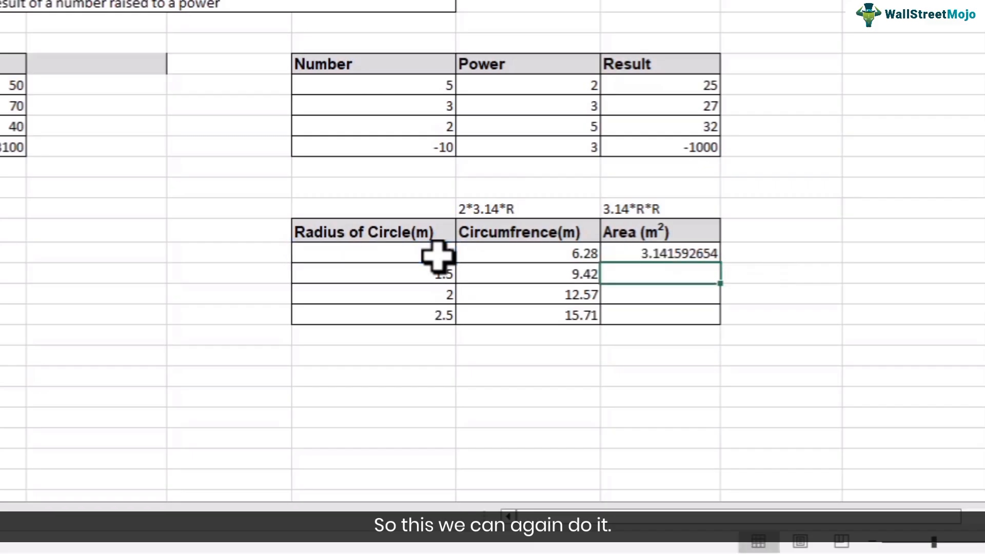
Fill the area formula from H19 down to H22 and reduce the results to two decimal places
double_click(677, 253)
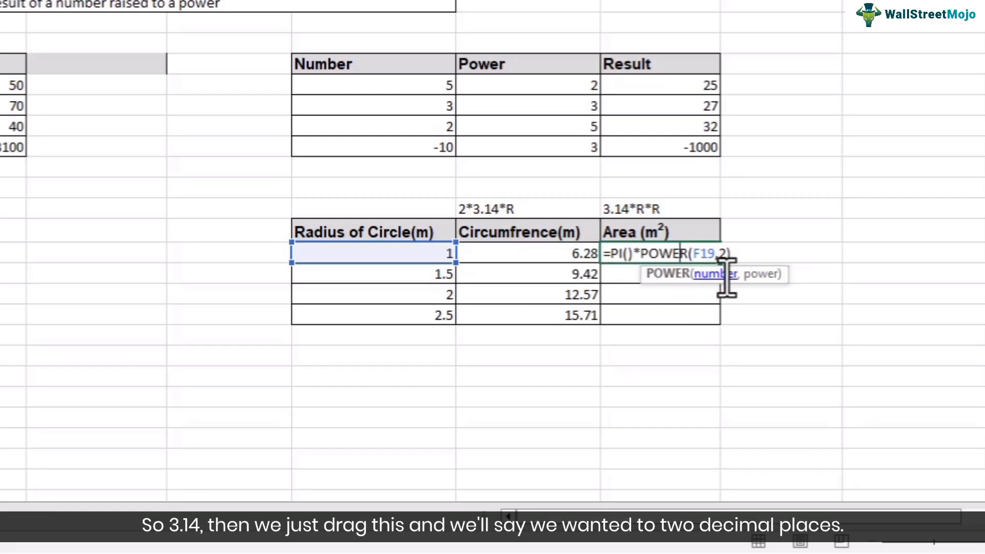
key(Escape)
drag(725, 267, 724, 324)
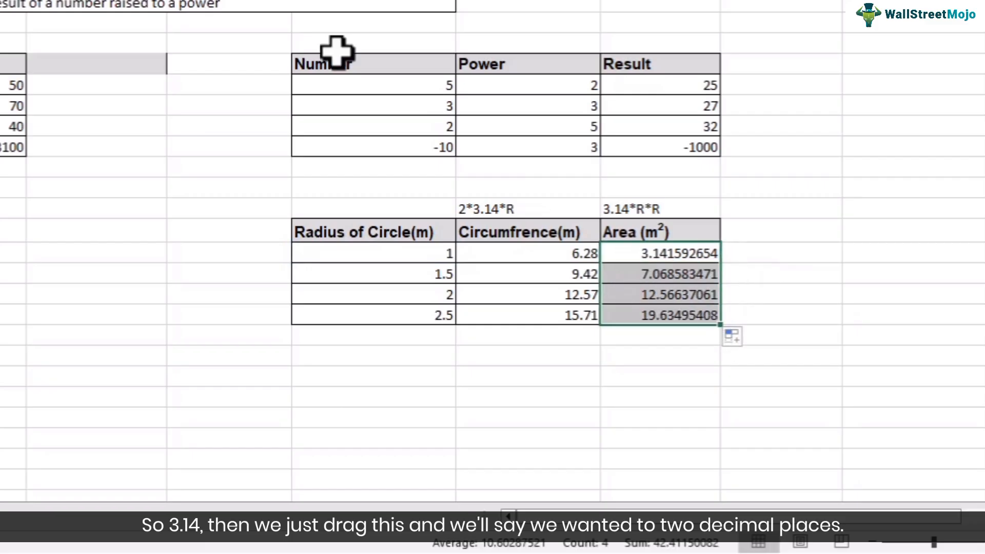
click(262, 1)
click(262, 1)
click(262, 1)
click(261, 1)
click(261, 1)
click(262, 1)
click(519, 1)
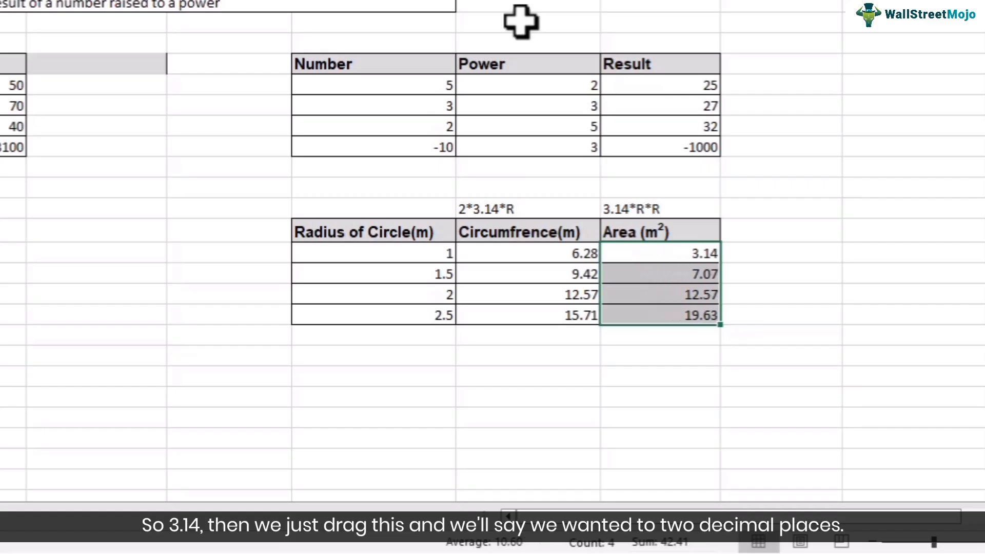
Inspect the area formula in H22 and review the list of covered functions at the start of the sheet
click(688, 293)
double_click(684, 315)
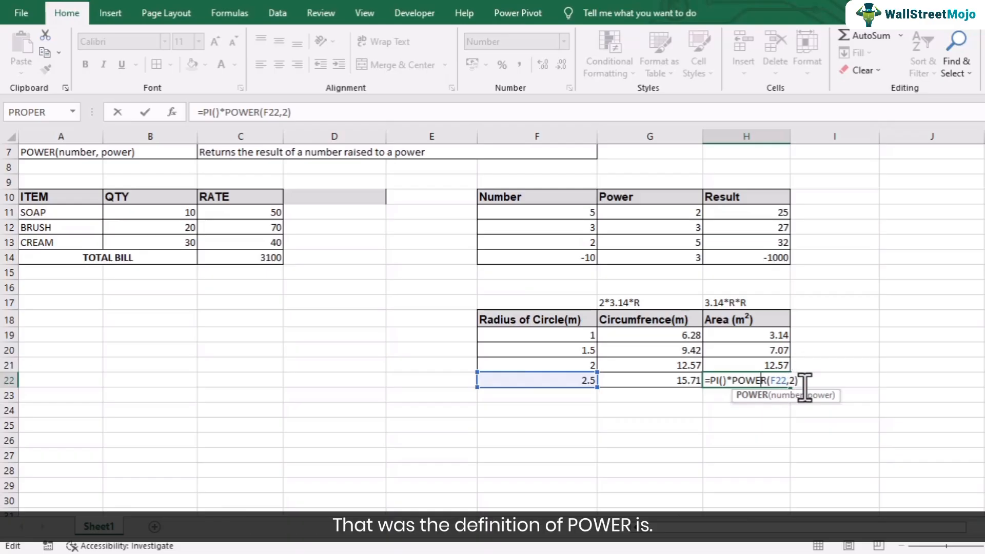
key(Return)
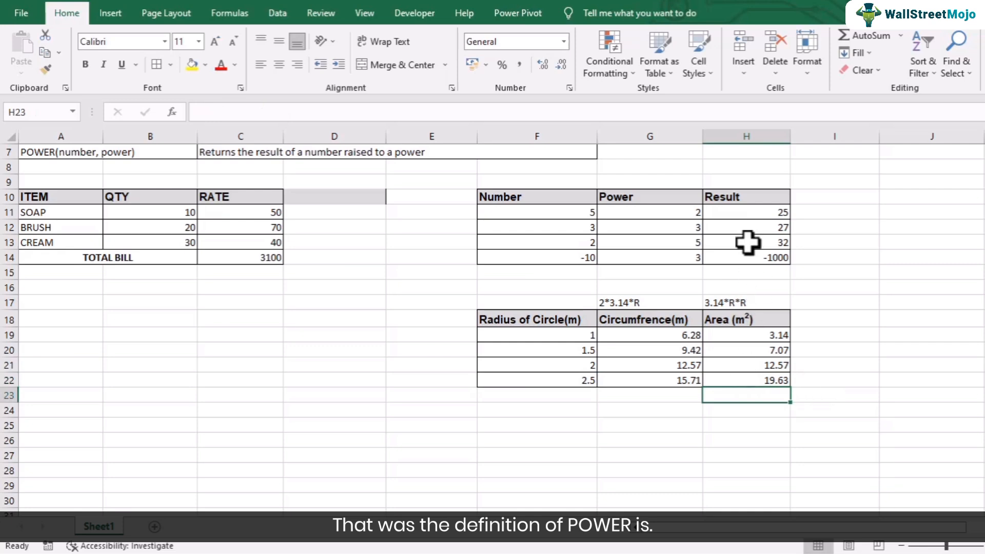
scroll(163, 282, up, 2)
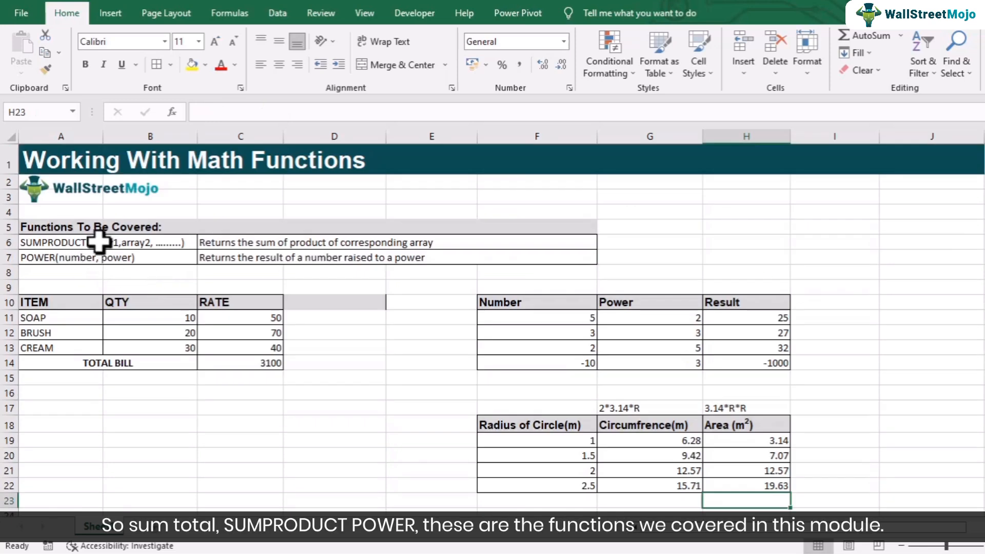